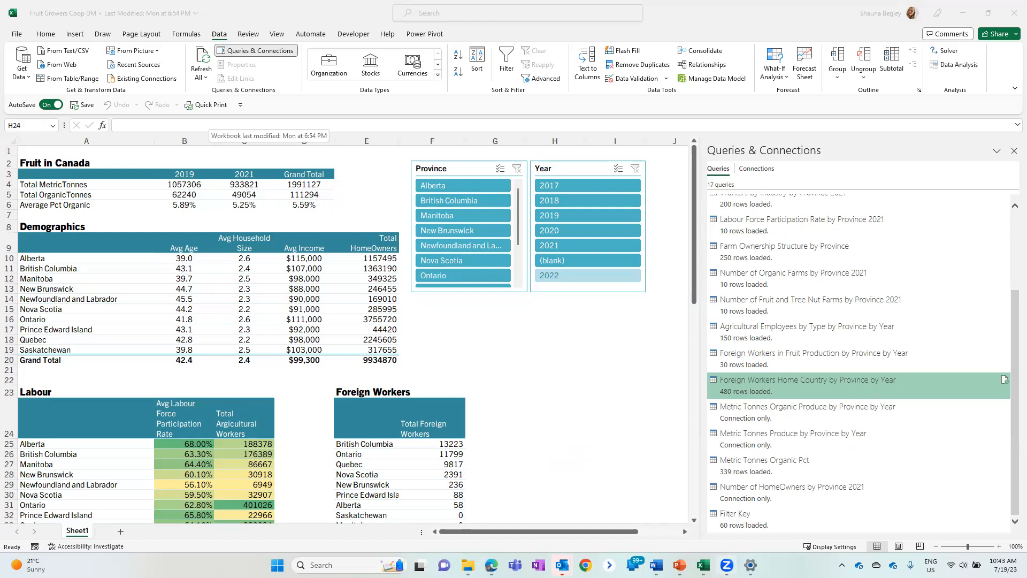
{"action": "mouse_move", "coordinate": [703, 564]}
{"action": "left_click", "coordinate": [630, 513]}
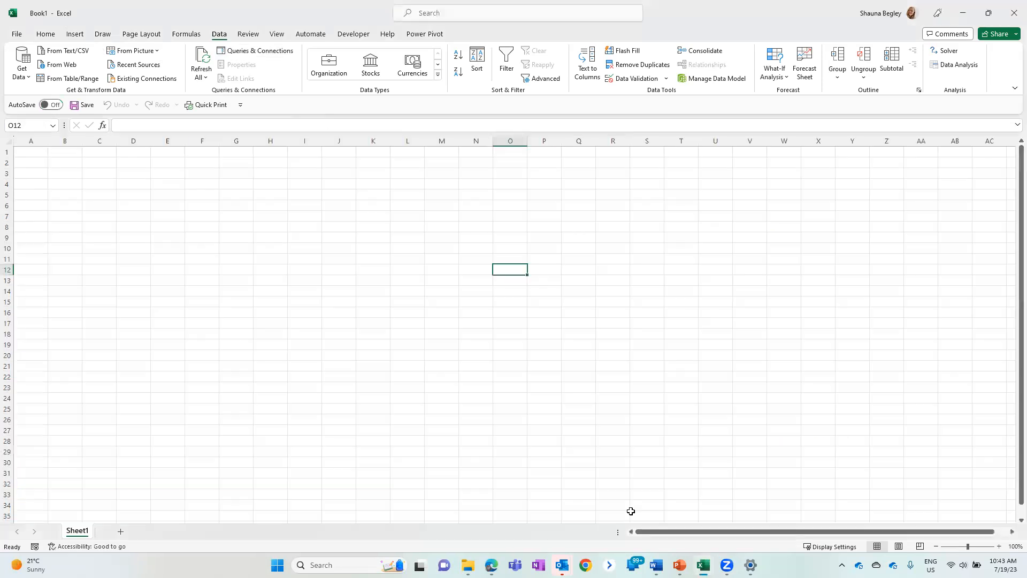
{"action": "left_click", "coordinate": [217, 256]}
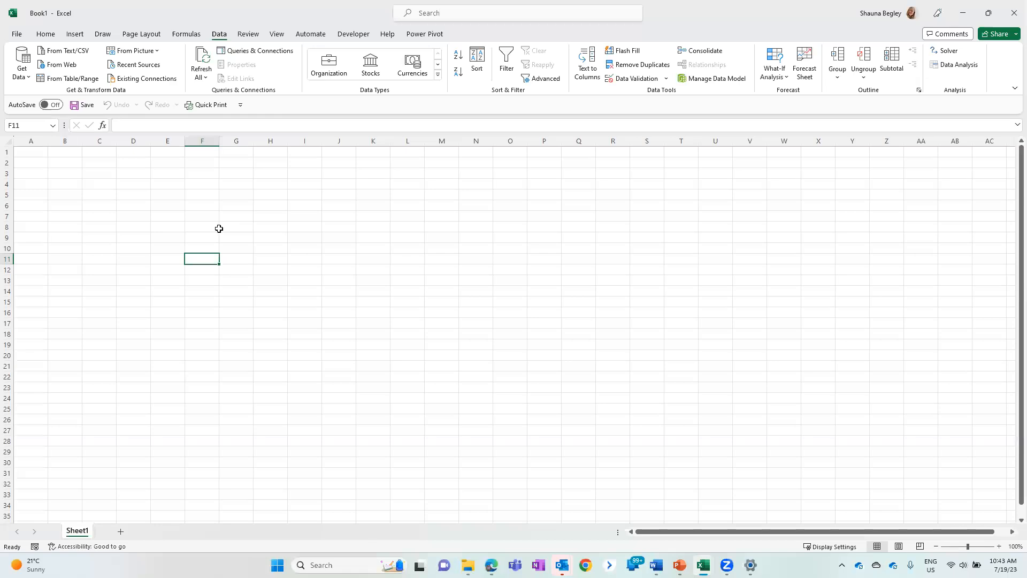
{"action": "left_click", "coordinate": [124, 237]}
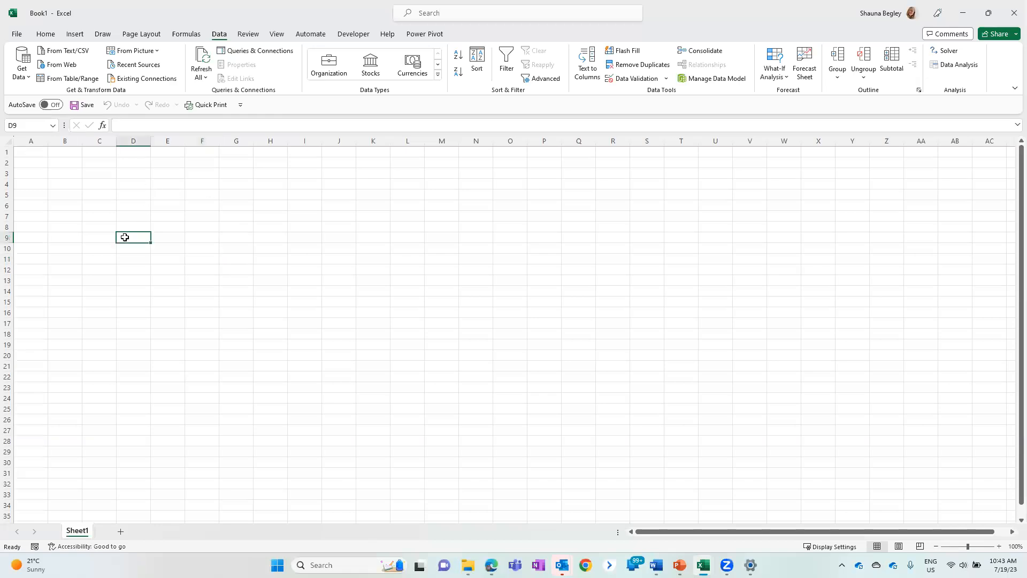
{"action": "mouse_move", "coordinate": [703, 565]}
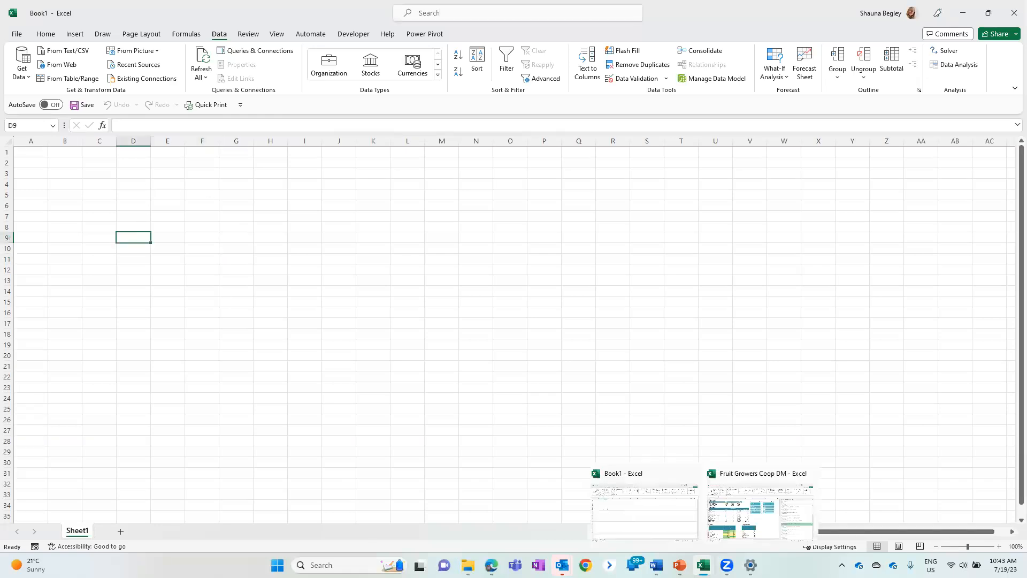
{"action": "left_click", "coordinate": [747, 495]}
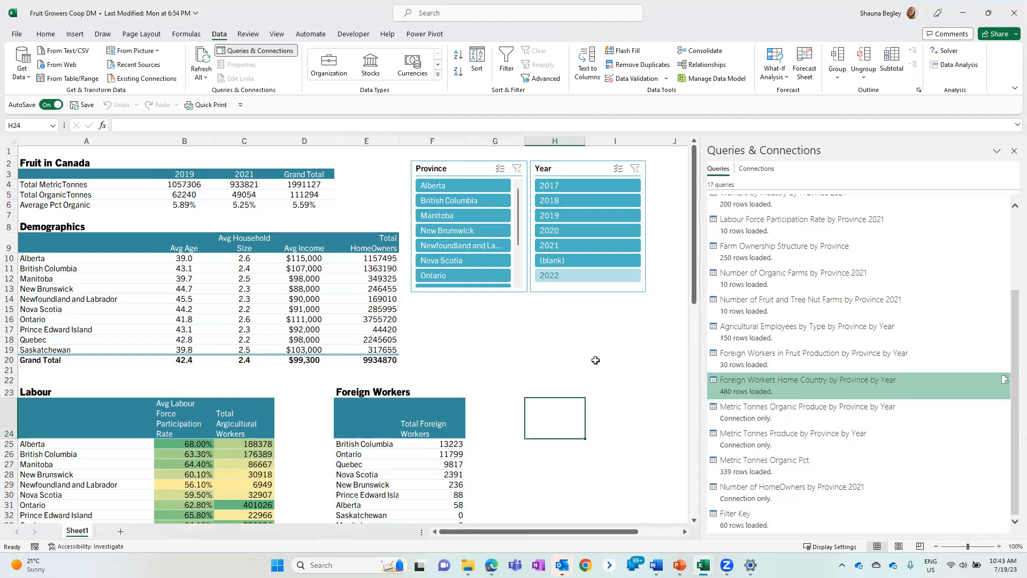
{"action": "mouse_move", "coordinate": [805, 383]}
{"action": "left_click", "coordinate": [571, 343]}
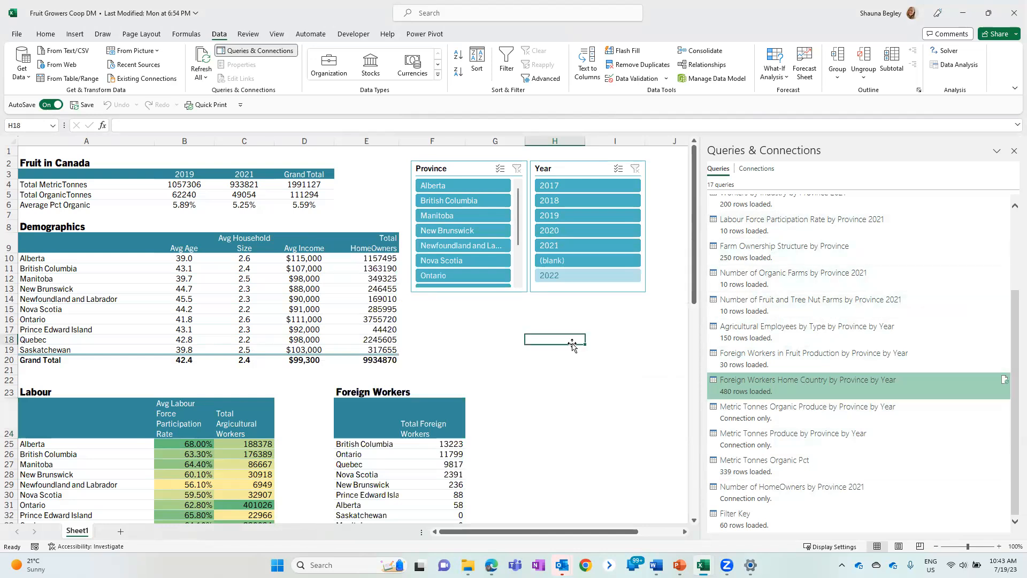
Open the Foreign Workers Home Country by Province by Year query for editing and show its Source step.
{"action": "mouse_move", "coordinate": [904, 375]}
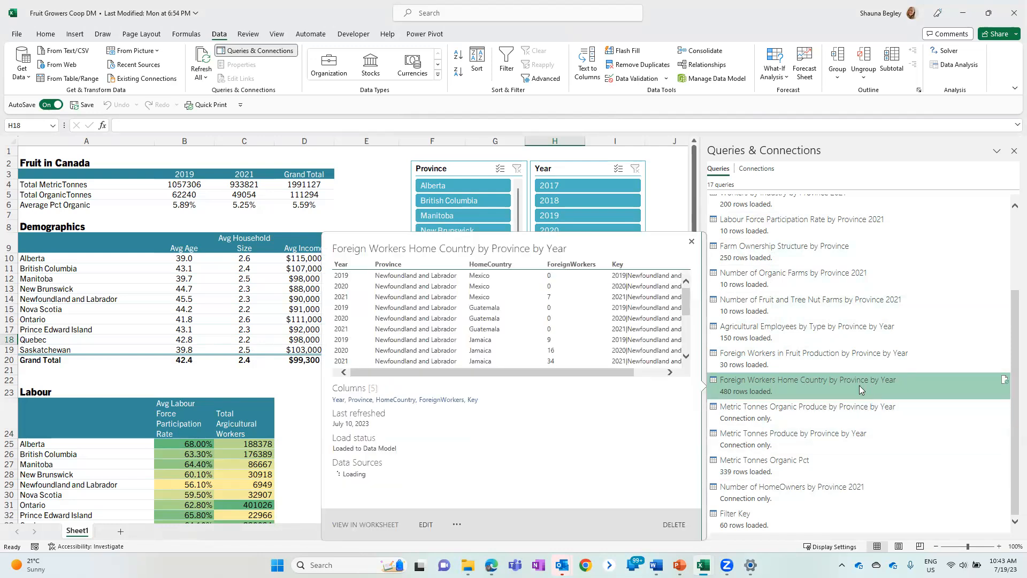
{"action": "double_click", "coordinate": [859, 385]}
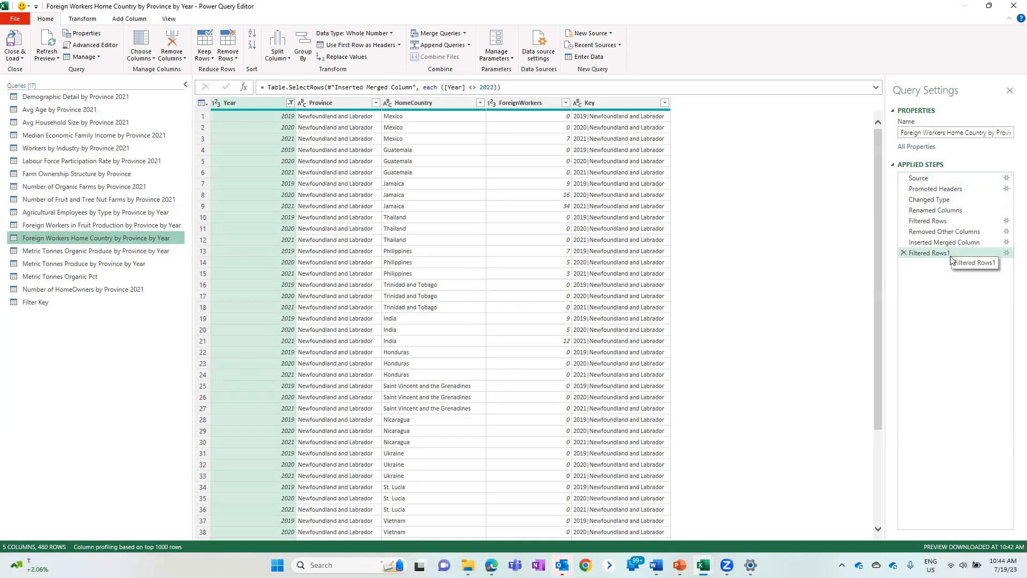
{"action": "left_click", "coordinate": [934, 182]}
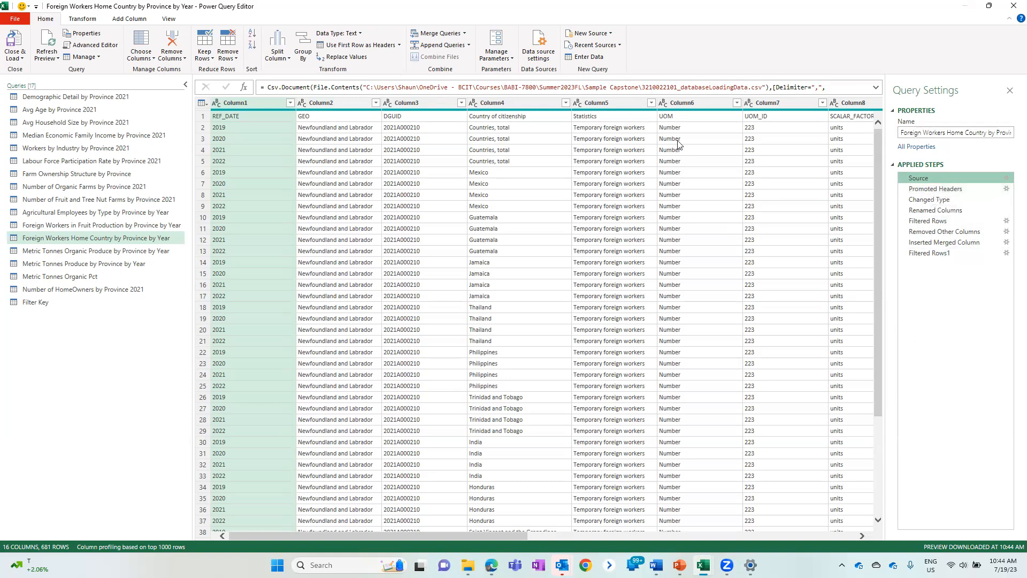
Copy the complete M code of the Foreign Workers Home Country by Province by Year query and close the Power Query Editor.
{"action": "left_click", "coordinate": [89, 48]}
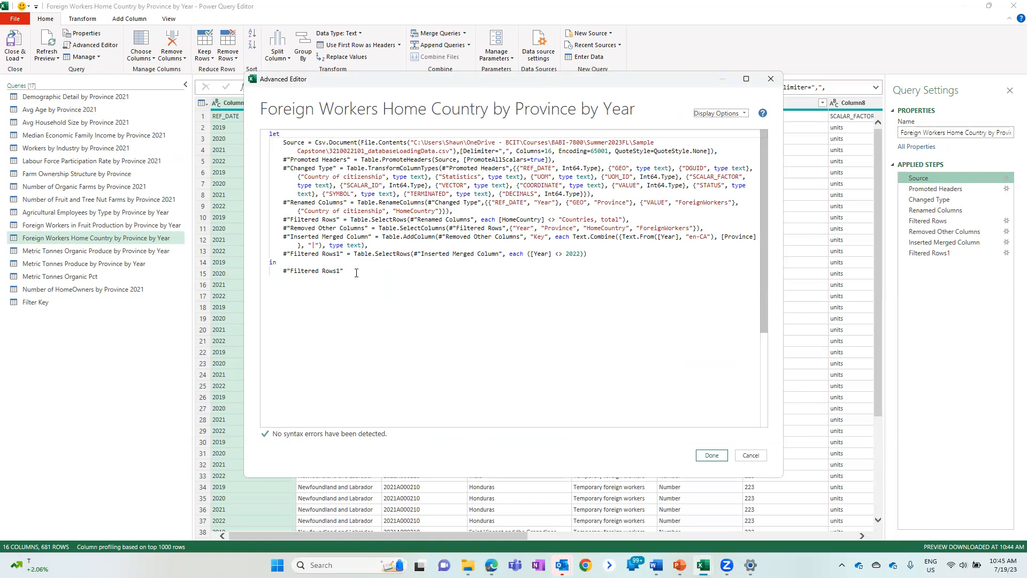
{"action": "left_click_drag", "start_coordinate": [356, 272], "coordinate": [250, 131]}
{"action": "key", "text": "ctrl+c"}
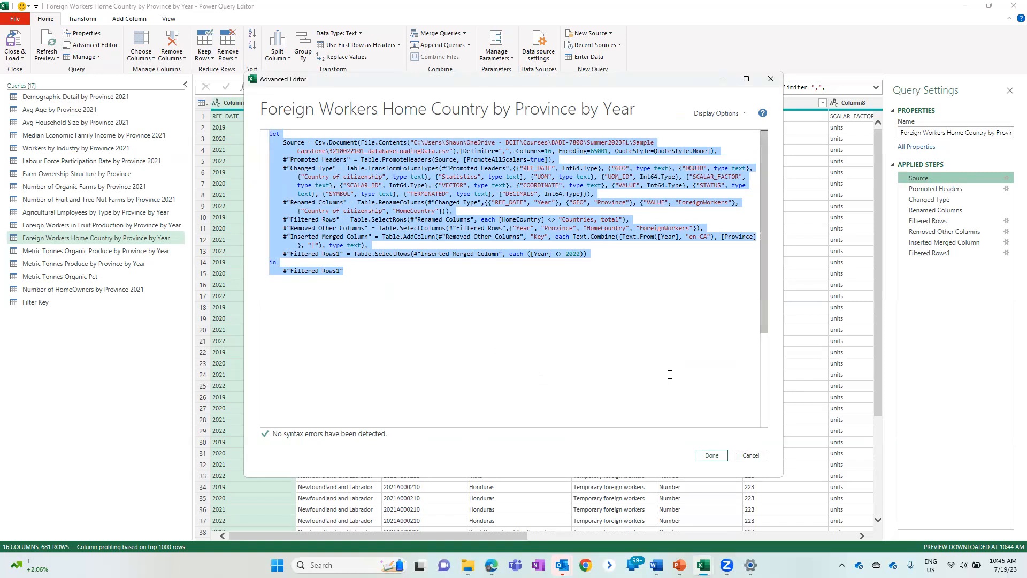
{"action": "left_click", "coordinate": [710, 456]}
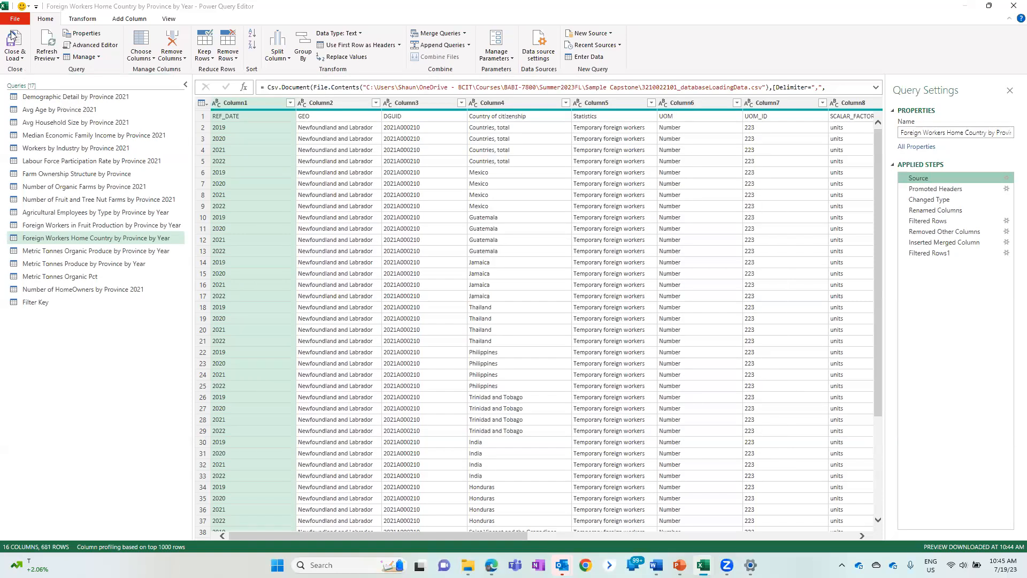
{"action": "left_click", "coordinate": [1009, 11]}
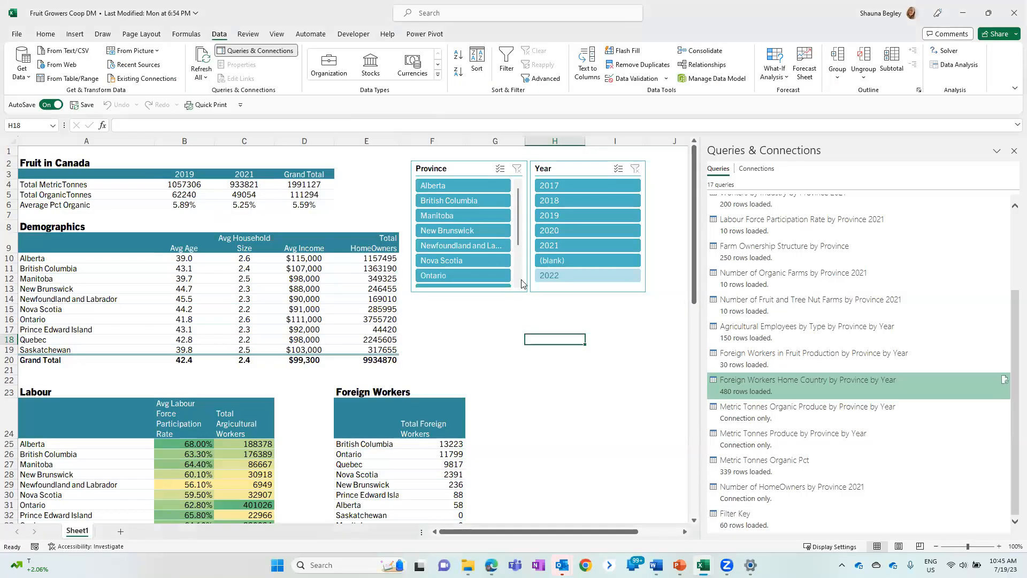
Switch to the empty Book1 workbook and create a blank query in it.
{"action": "mouse_move", "coordinate": [751, 562]}
{"action": "mouse_move", "coordinate": [703, 564]}
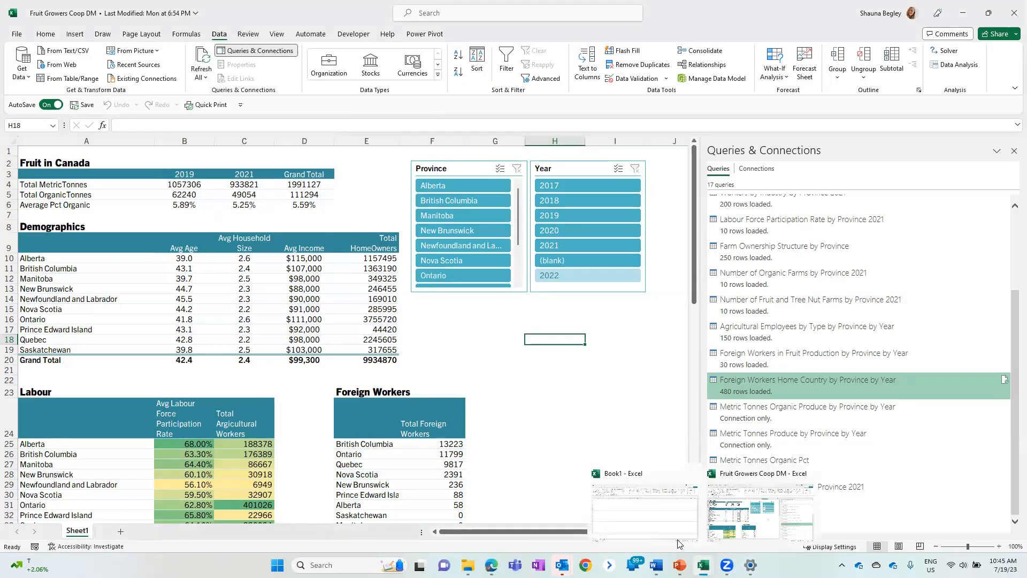
{"action": "left_click", "coordinate": [650, 523]}
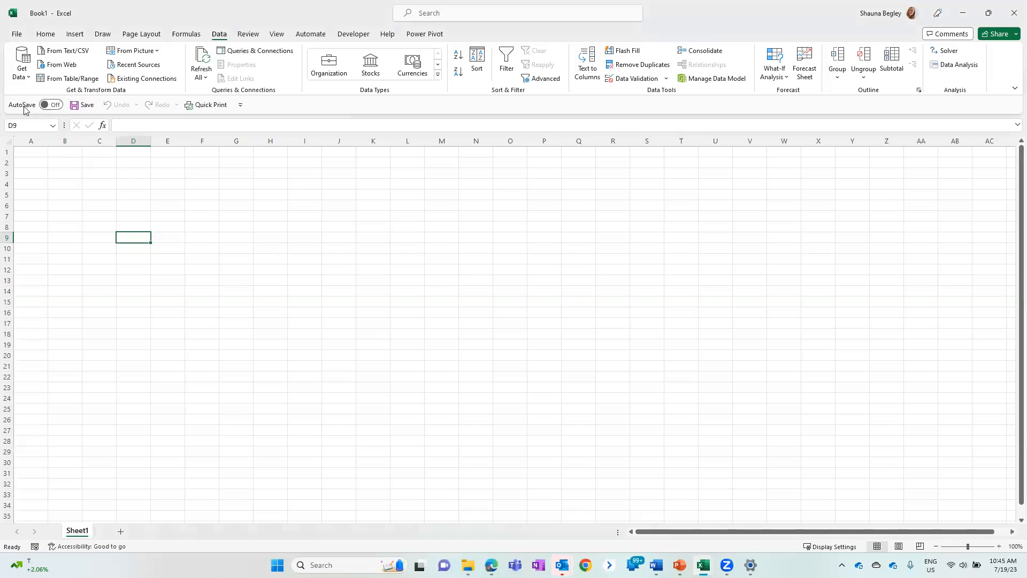
{"action": "left_click", "coordinate": [18, 78]}
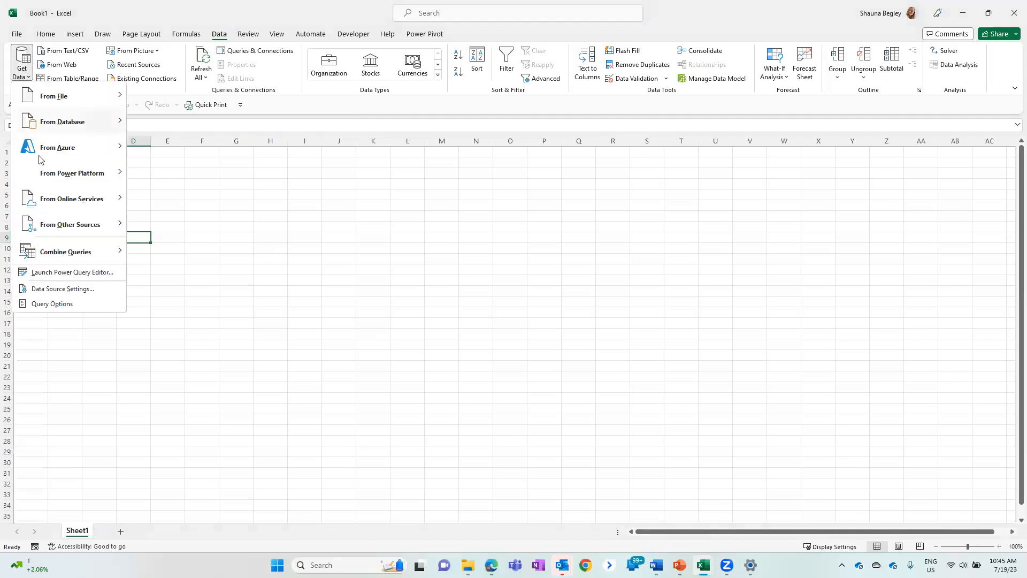
{"action": "mouse_move", "coordinate": [90, 229]}
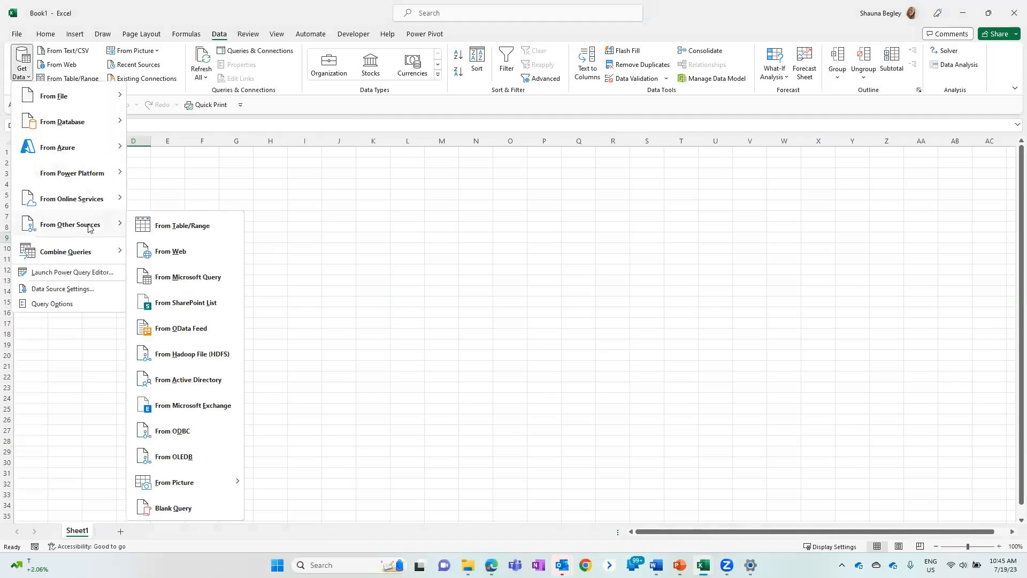
{"action": "left_click", "coordinate": [210, 509]}
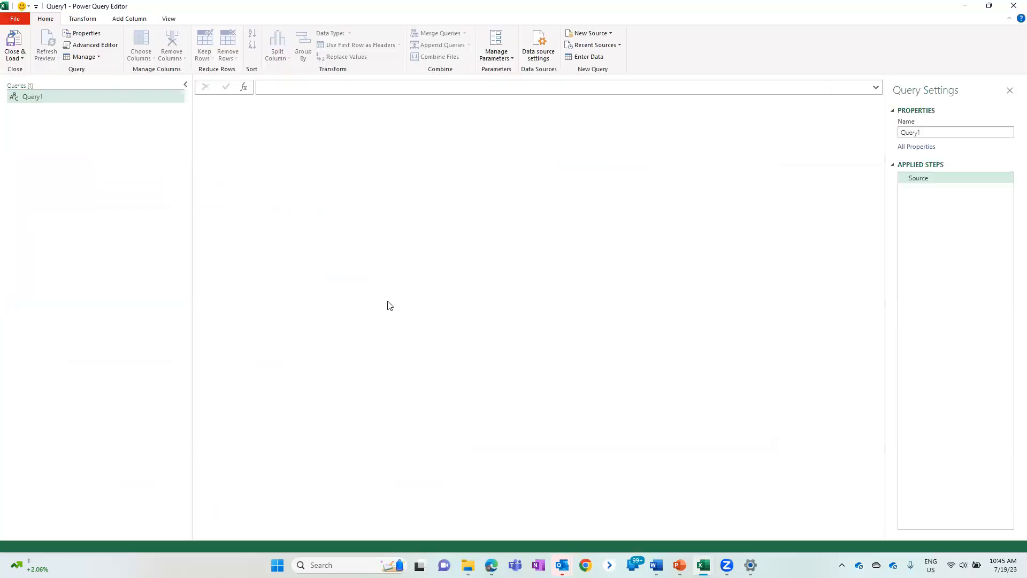
Replace all of the blank query's default code with the copied M code in the Advanced Editor and apply it.
{"action": "left_click", "coordinate": [93, 47]}
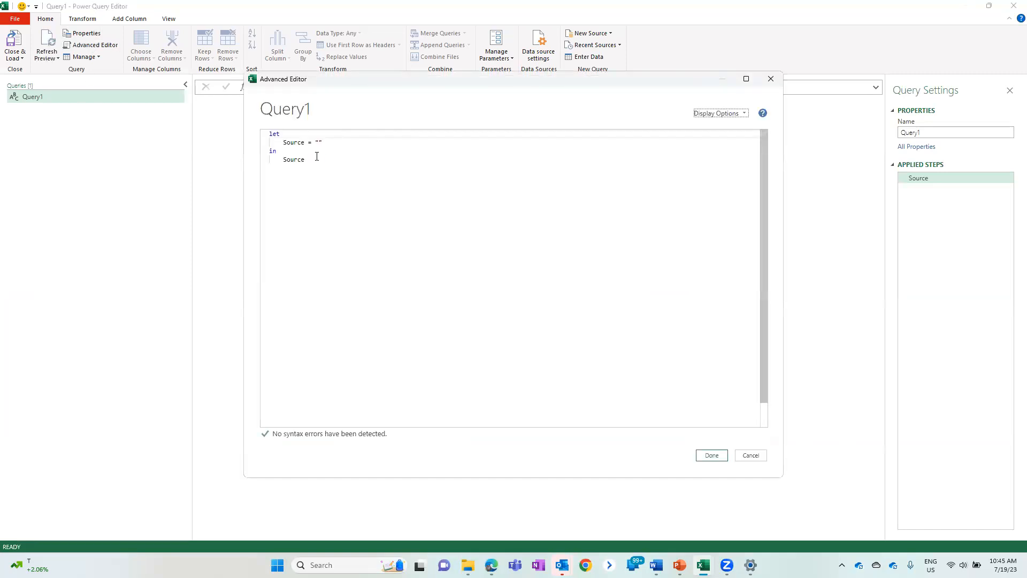
{"action": "left_click_drag", "start_coordinate": [323, 160], "coordinate": [269, 134]}
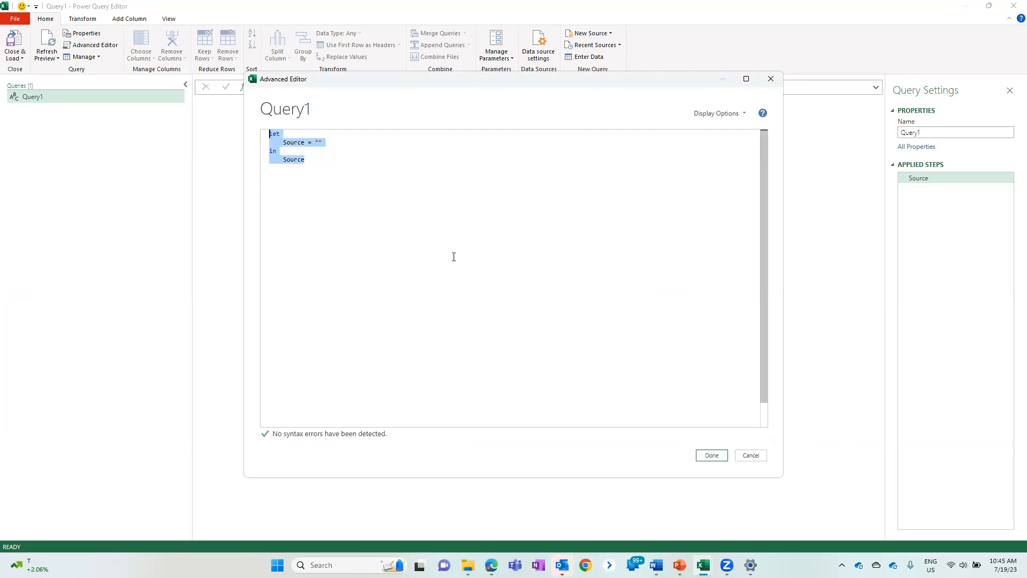
{"action": "key", "text": "ctrl+v"}
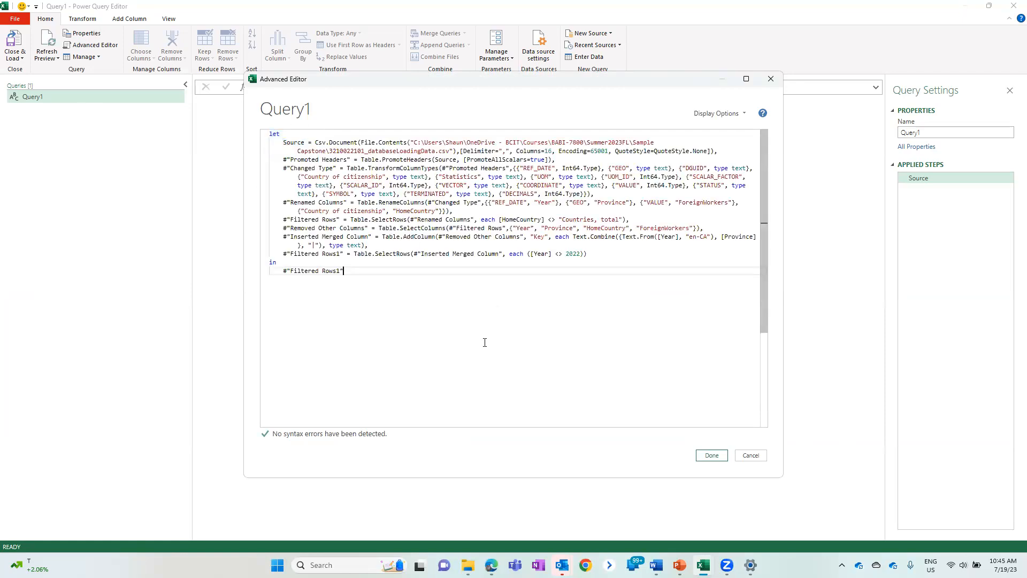
{"action": "left_click", "coordinate": [713, 455]}
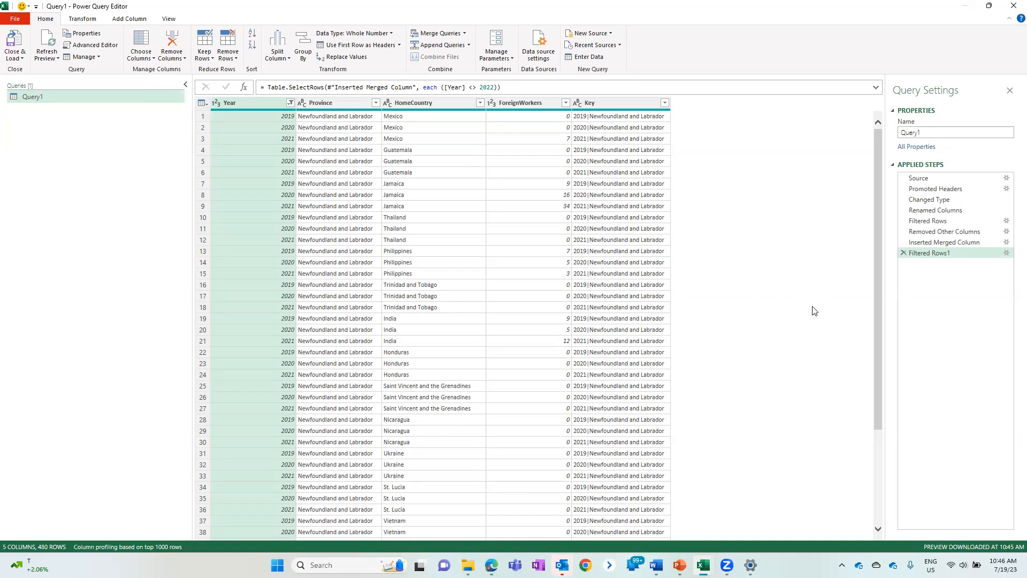
Review the Source step's CSV import settings and file browser, leaving both without making changes.
{"action": "left_click", "coordinate": [933, 182]}
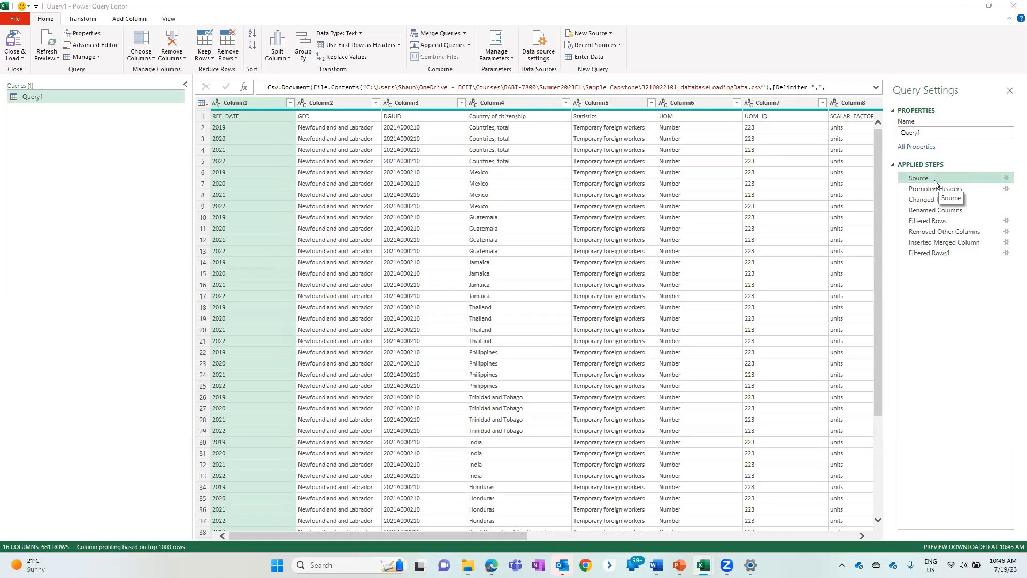
{"action": "double_click", "coordinate": [934, 181]}
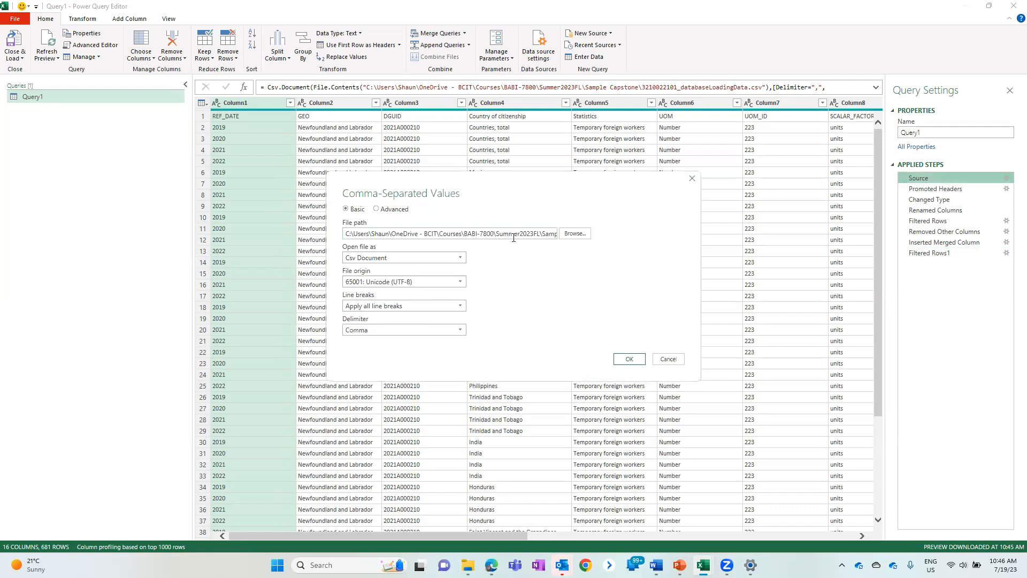
{"action": "left_click", "coordinate": [585, 234]}
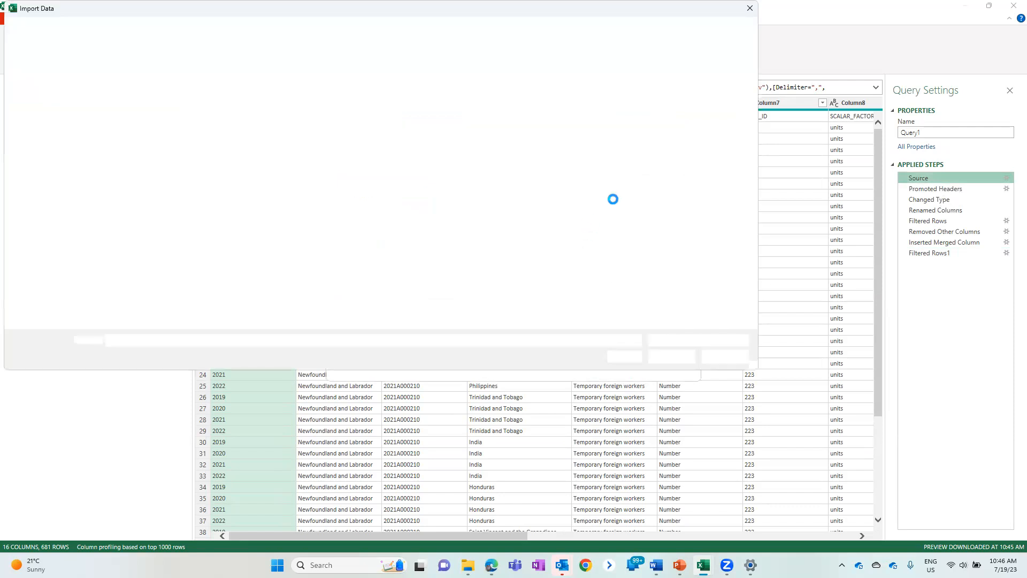
{"action": "left_click", "coordinate": [725, 356]}
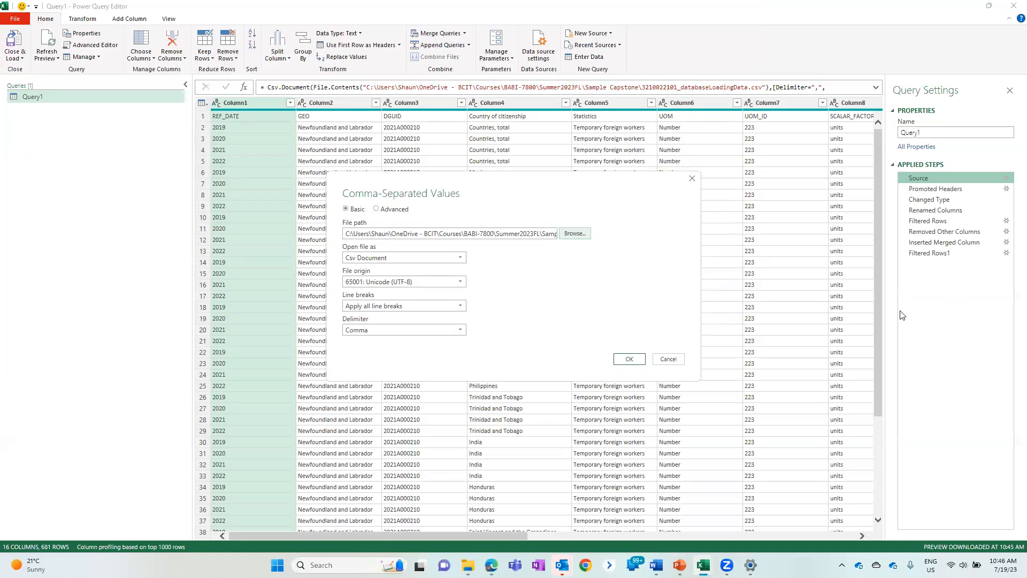
{"action": "left_click", "coordinate": [677, 360]}
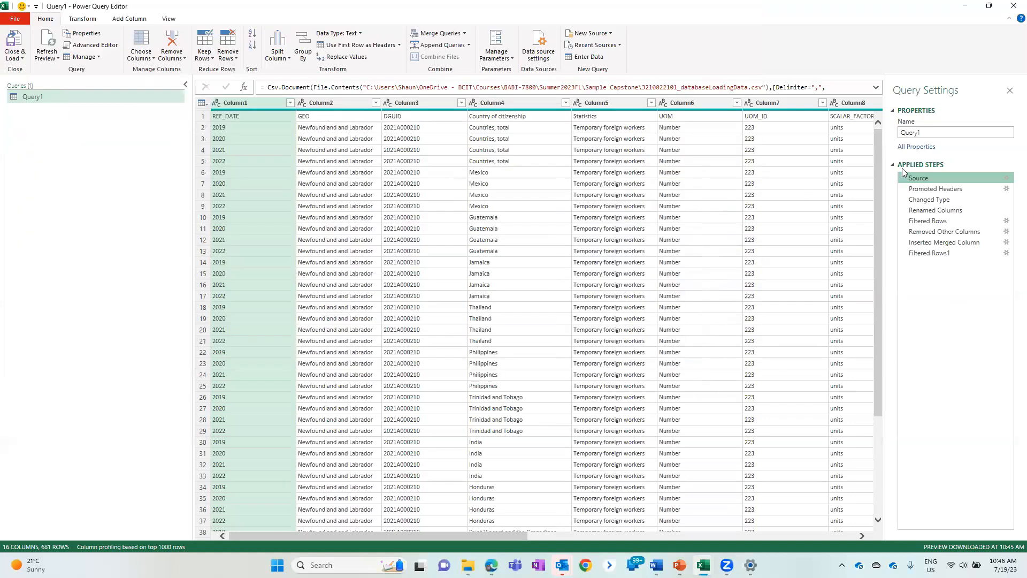
Rename the query as Foreign Workers Home Country by Province by Year.
{"action": "left_click", "coordinate": [937, 132]}
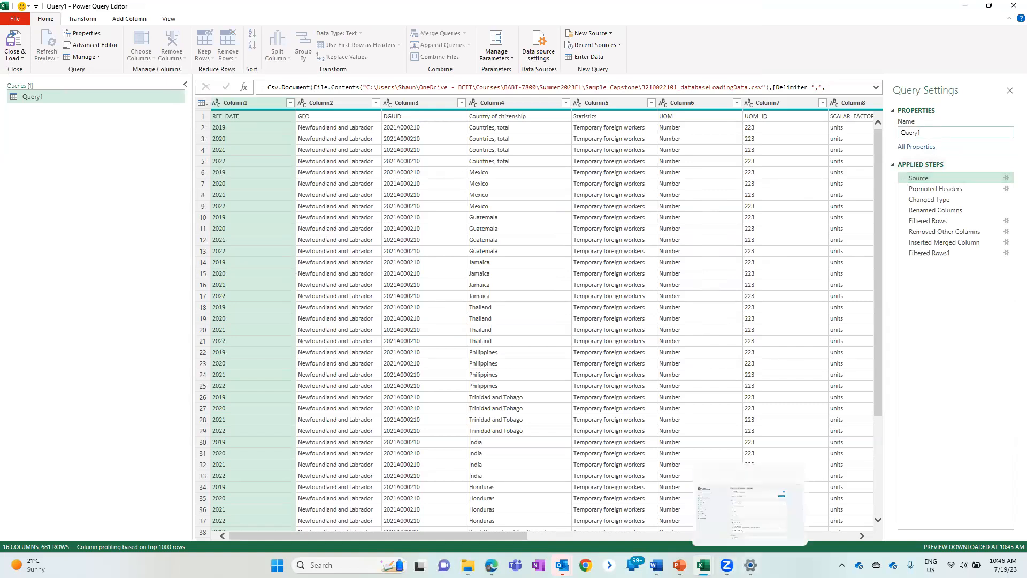
{"action": "mouse_move", "coordinate": [703, 564]}
{"action": "left_click", "coordinate": [732, 528]}
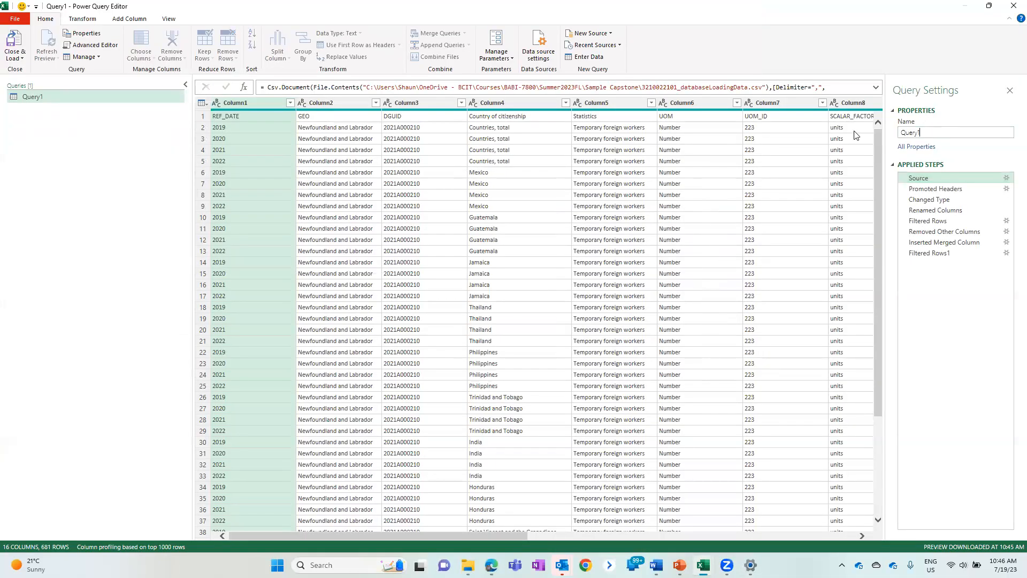
{"action": "type", "text": "Foriegn"}
{"action": "key", "text": "BackSpace"}
{"action": "key", "text": "BackSpace"}
{"action": "key", "text": "BackSpace"}
{"action": "key", "text": "BackSpace"}
{"action": "key", "text": "BackSpace"}
{"action": "type", "text": "eign Workers Home P"}
{"action": "key", "text": "BackSpace"}
{"action": "type", "text": "Country by Province by Year"}
{"action": "left_click", "coordinate": [953, 178]}
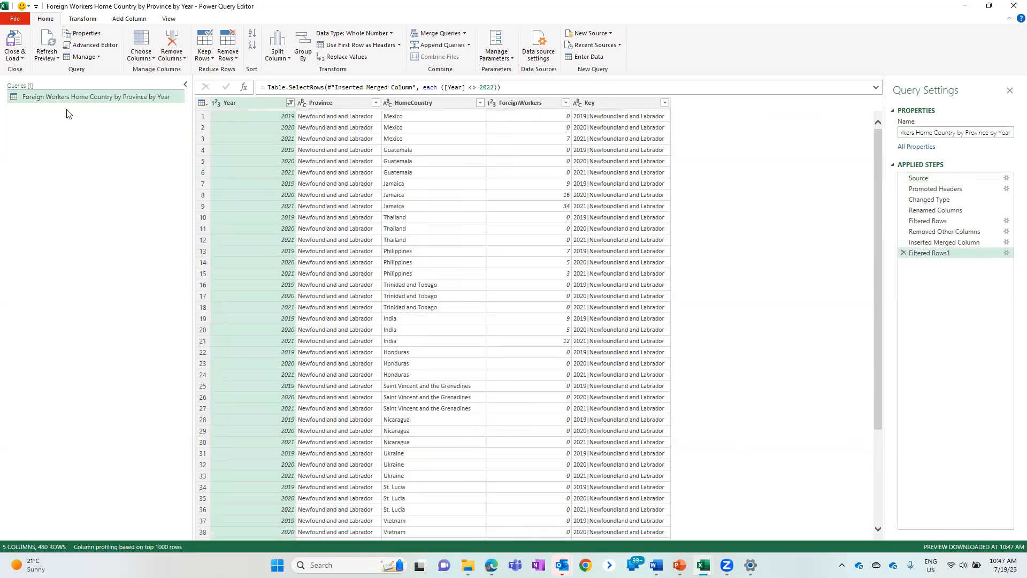
Close and load the query as a connection only, adding its data to the Data Model.
{"action": "left_click", "coordinate": [13, 56]}
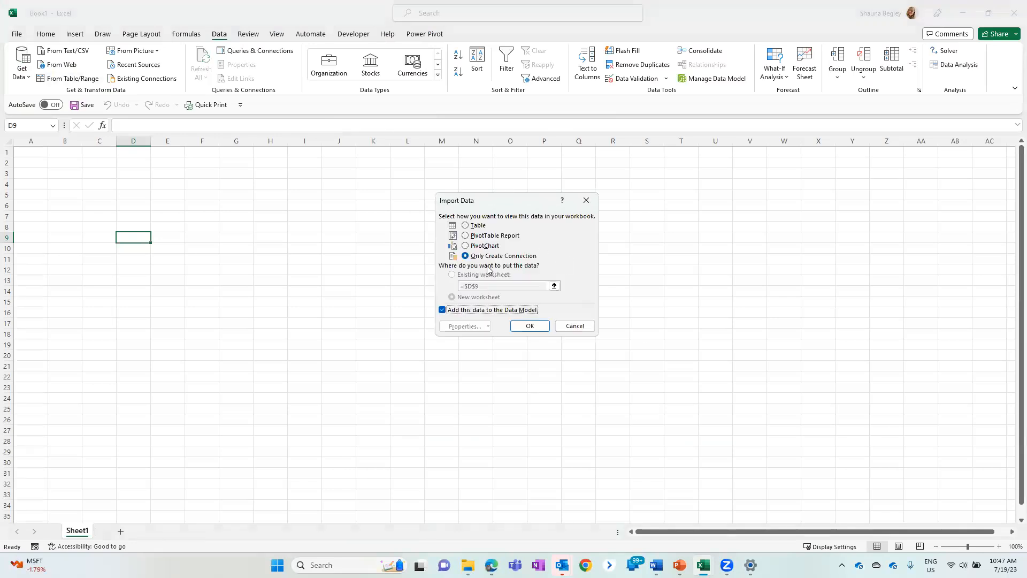
{"action": "left_click", "coordinate": [528, 325]}
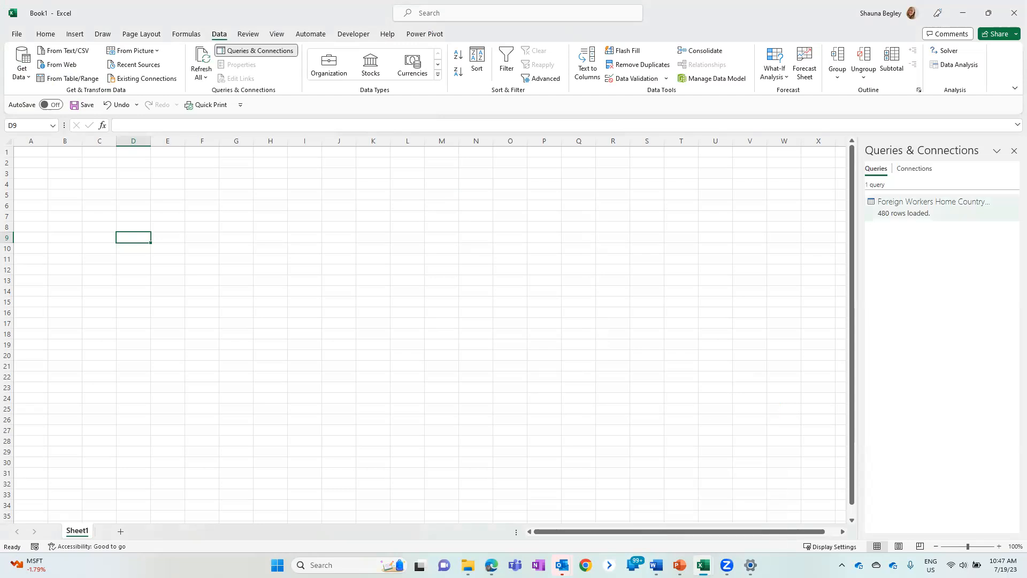
Switch to the Fruit Growers Coop DM workbook, edit the Demographic Detail by Province 2021 query and review its Source and Merged Queries steps.
{"action": "mouse_move", "coordinate": [703, 565]}
{"action": "left_click", "coordinate": [771, 498]}
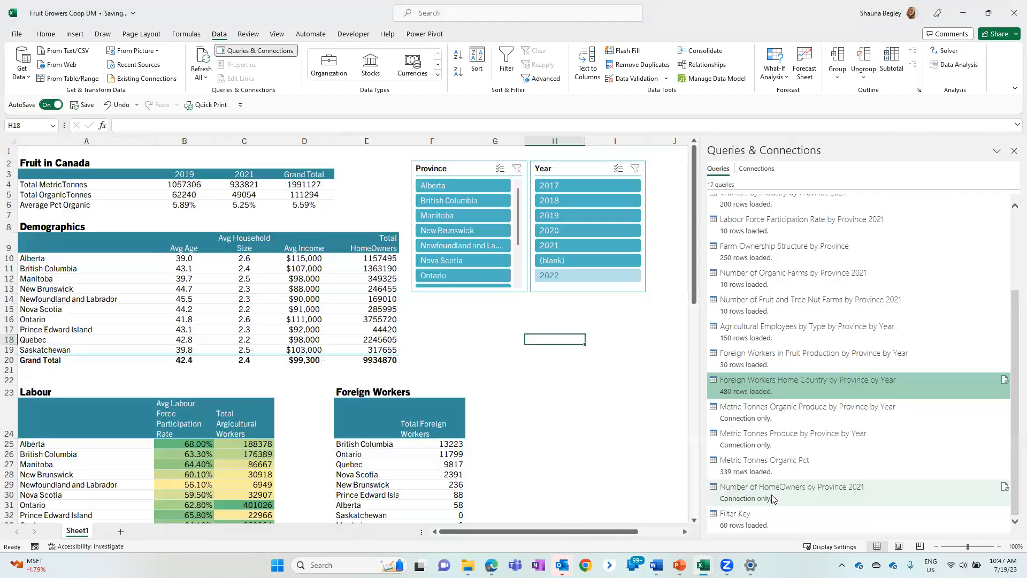
{"action": "scroll", "coordinate": [853, 364], "scroll_direction": "up", "scroll_amount": 4}
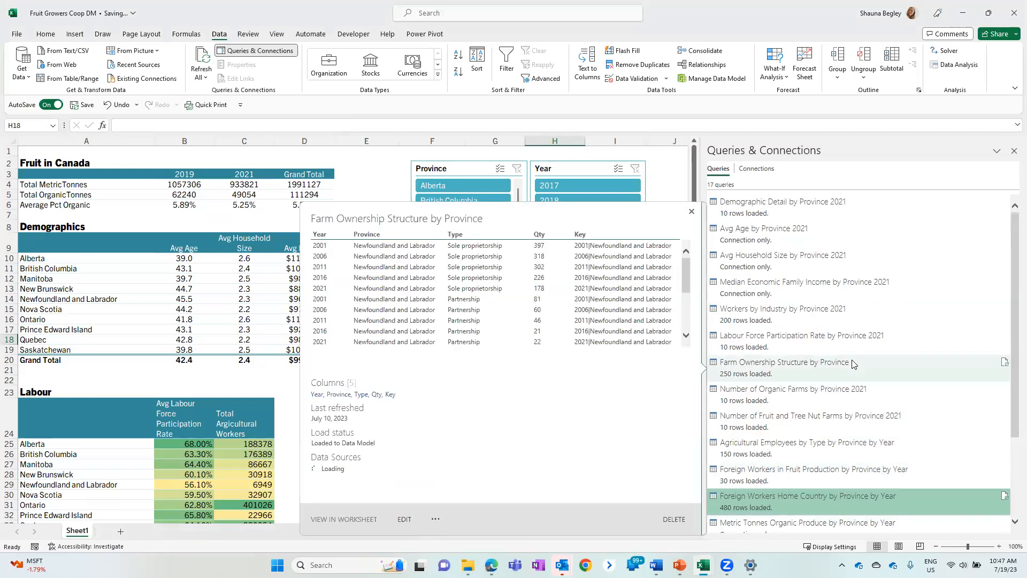
{"action": "left_click", "coordinate": [822, 208]}
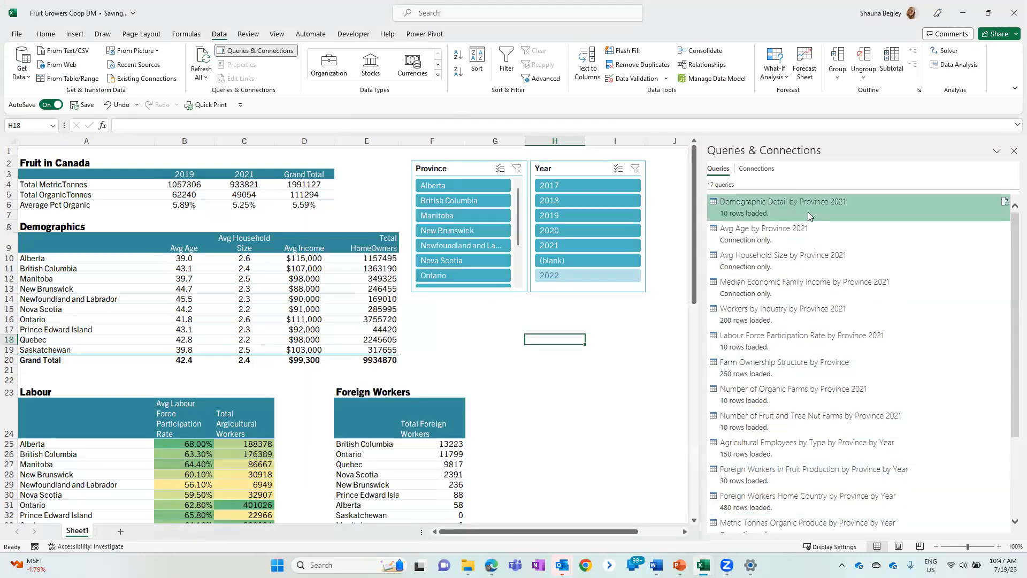
{"action": "double_click", "coordinate": [807, 212]}
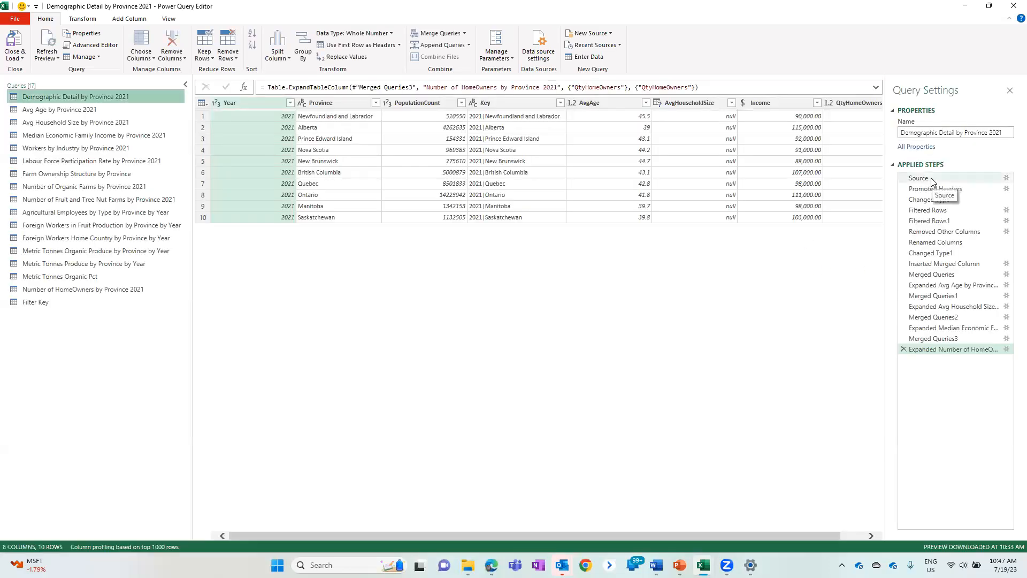
{"action": "left_click", "coordinate": [930, 177]}
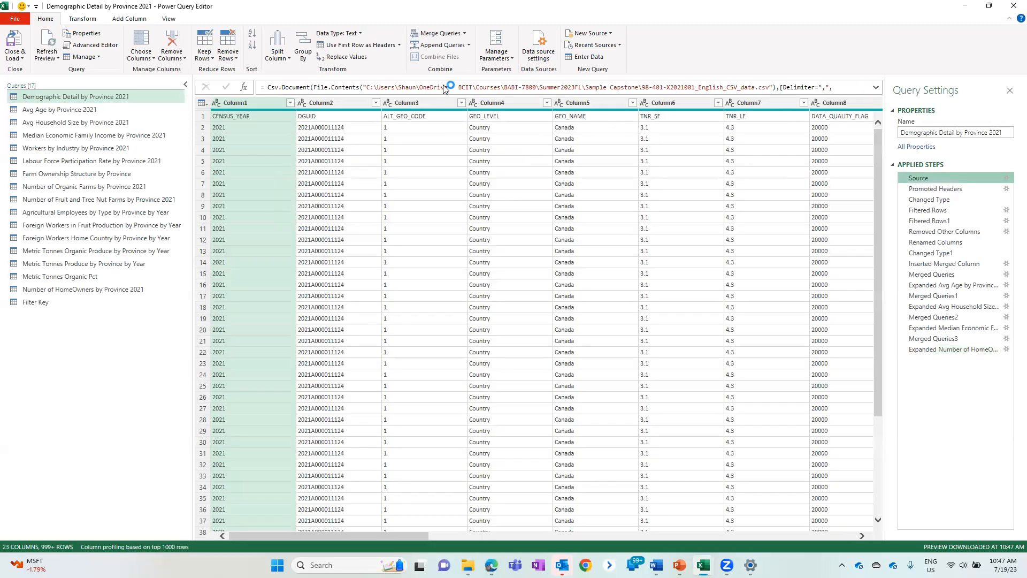
{"action": "left_click", "coordinate": [932, 274]}
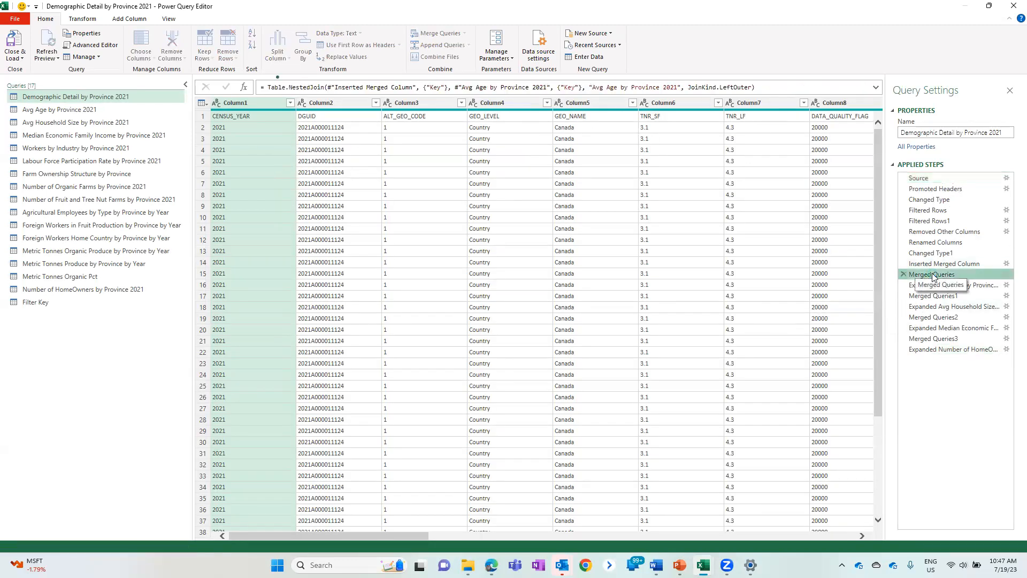
{"action": "left_click", "coordinate": [957, 179]}
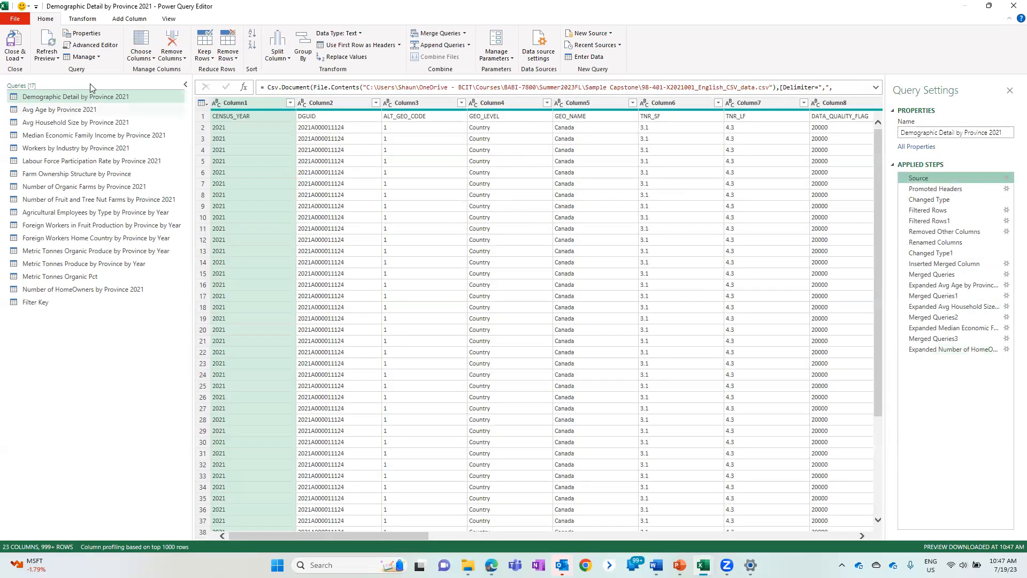
Copy all of the Demographic Detail by Province 2021 query's M code from the Advanced Editor and close Power Query without changes.
{"action": "left_click", "coordinate": [93, 46]}
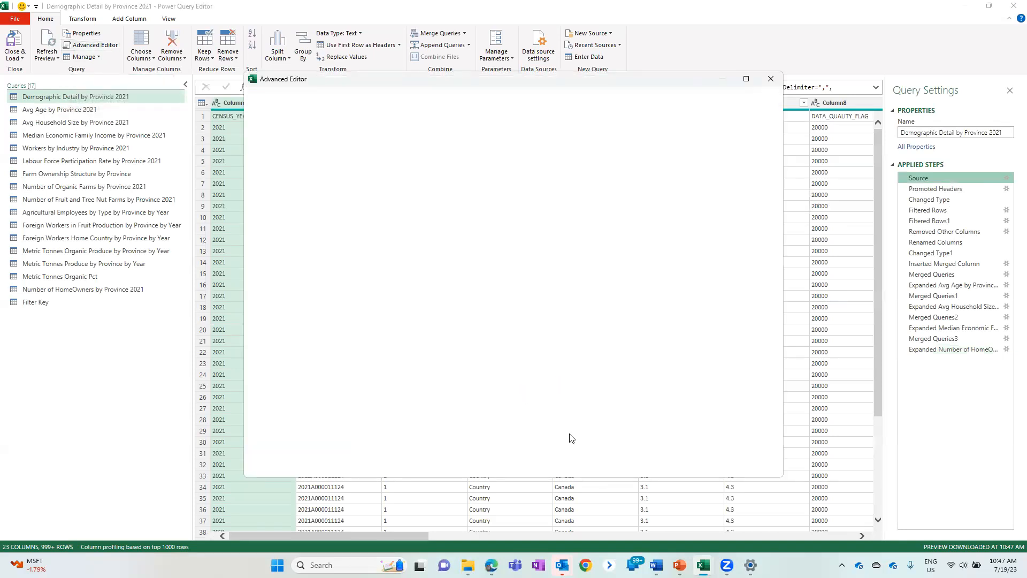
{"action": "left_click", "coordinate": [424, 271]}
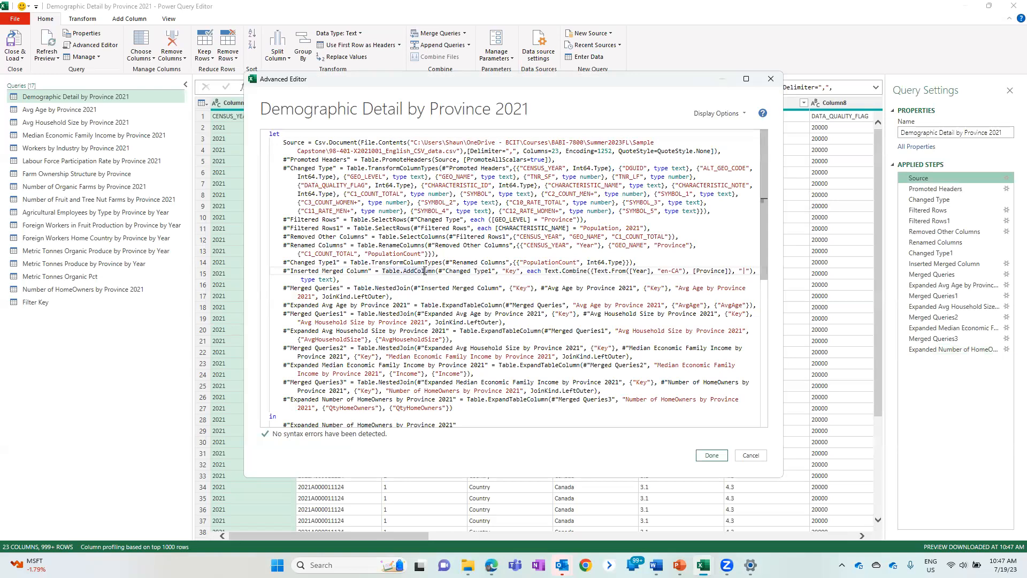
{"action": "key", "text": "ctrl+a"}
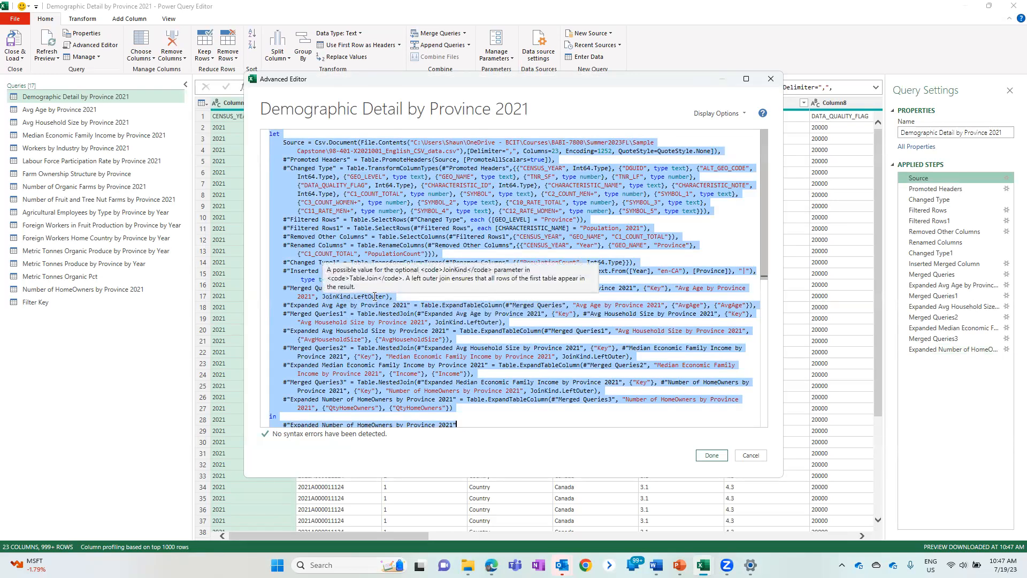
{"action": "left_click", "coordinate": [752, 456]}
{"action": "left_click", "coordinate": [1014, 6]}
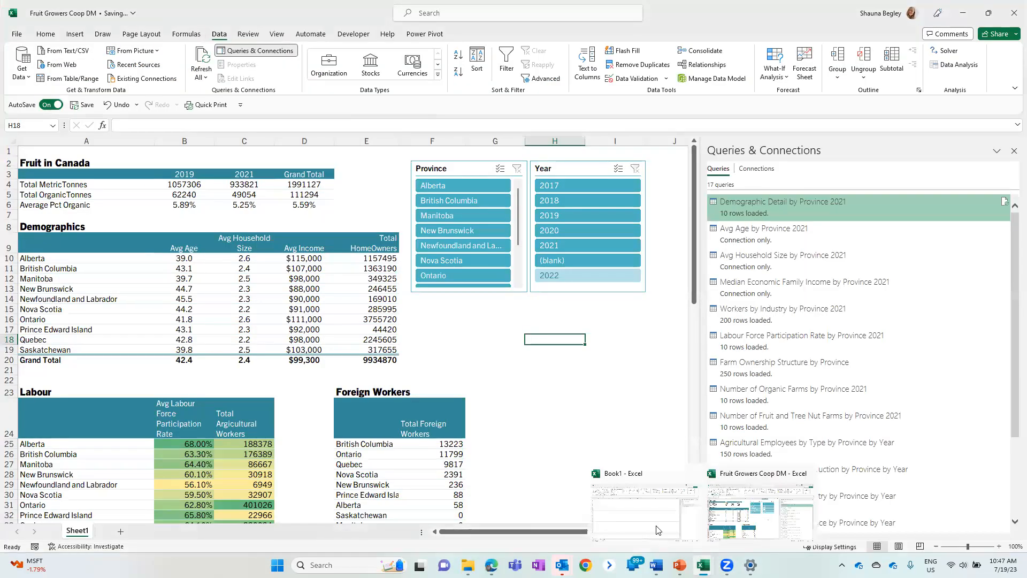
Switch to the Book1 workbook and create a new blank query.
{"action": "left_click", "coordinate": [23, 79]}
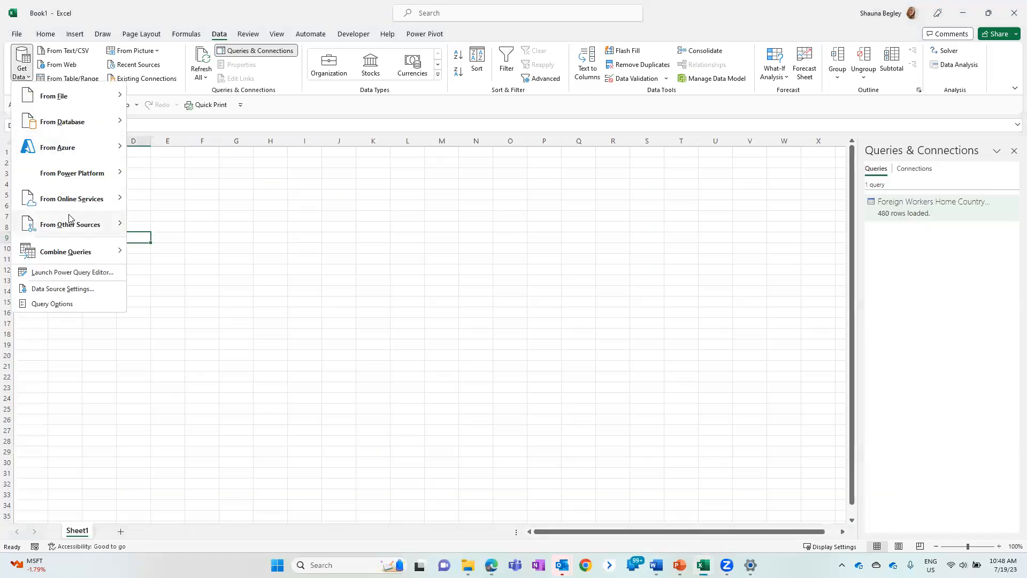
{"action": "mouse_move", "coordinate": [73, 221]}
{"action": "left_click", "coordinate": [221, 513]}
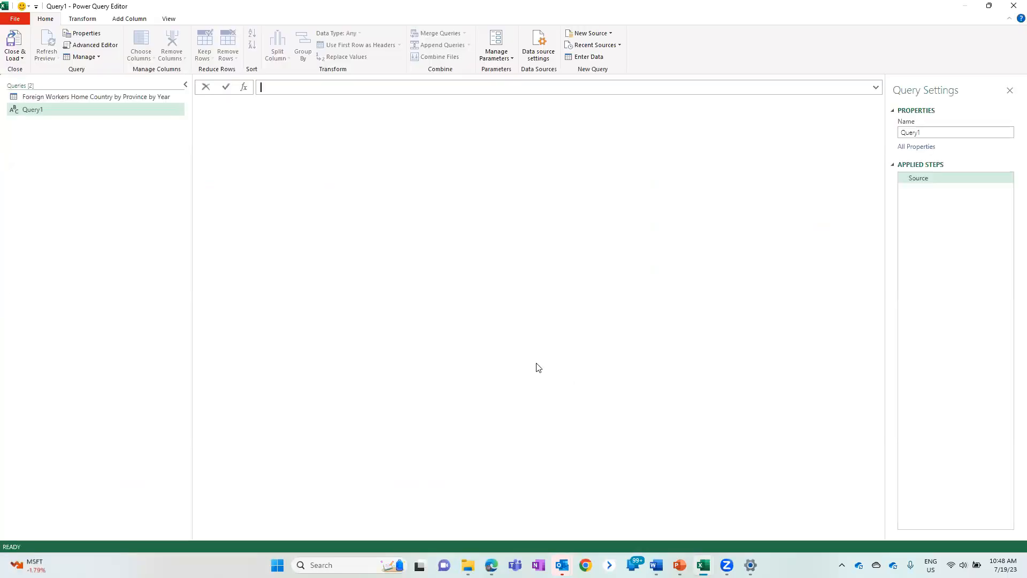
Replace the blank query's default code with the copied demographic M code, apply it and go to the step causing the error.
{"action": "left_click", "coordinate": [86, 45]}
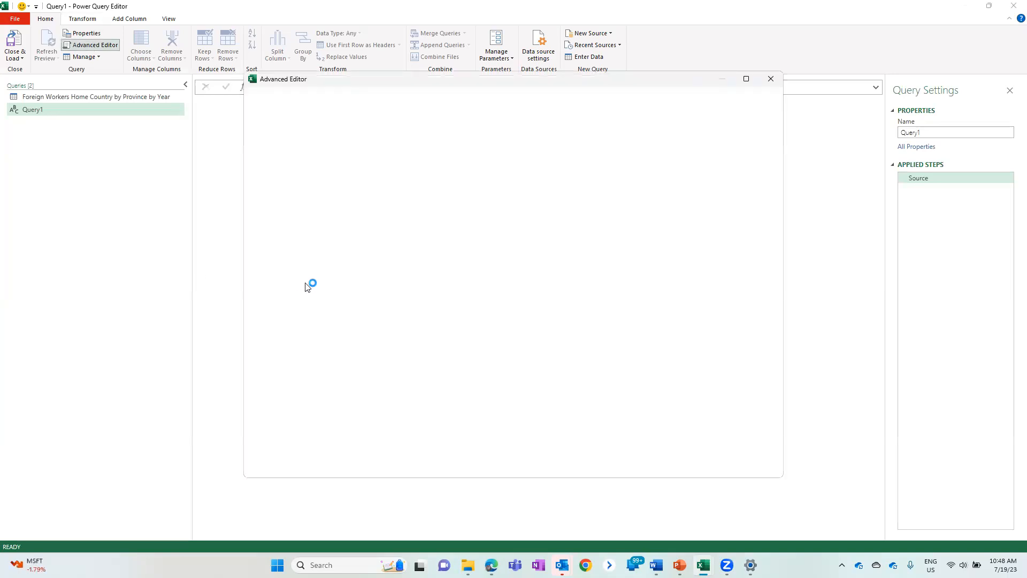
{"action": "left_click", "coordinate": [293, 160]}
{"action": "key", "text": "ctrl+a"}
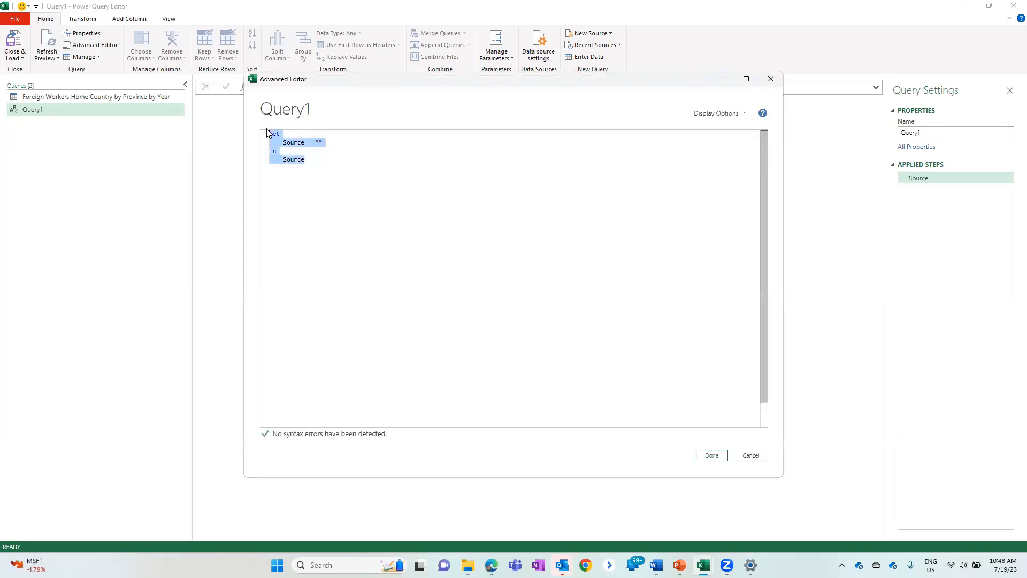
{"action": "key", "text": "ctrl+v"}
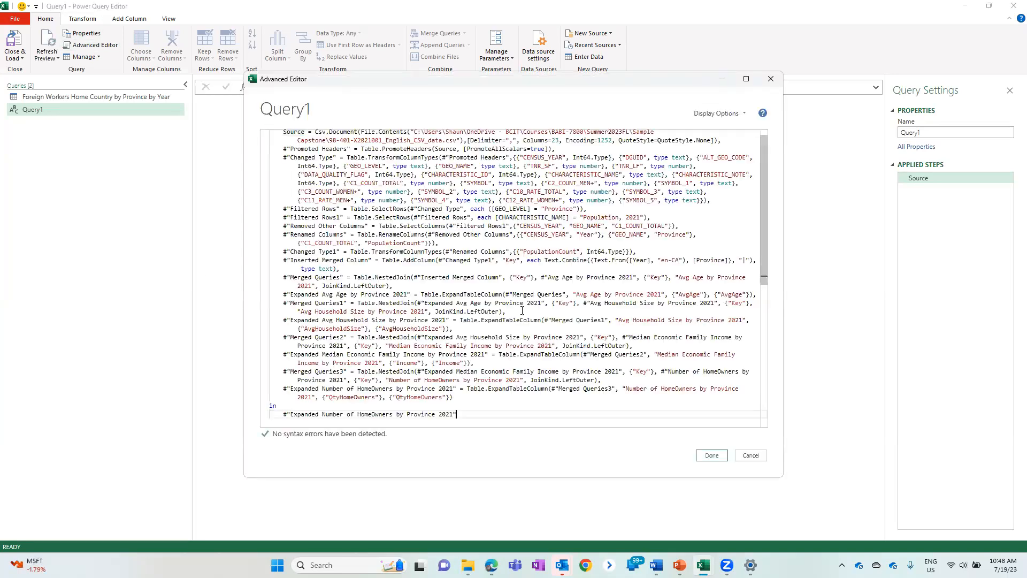
{"action": "left_click", "coordinate": [712, 457]}
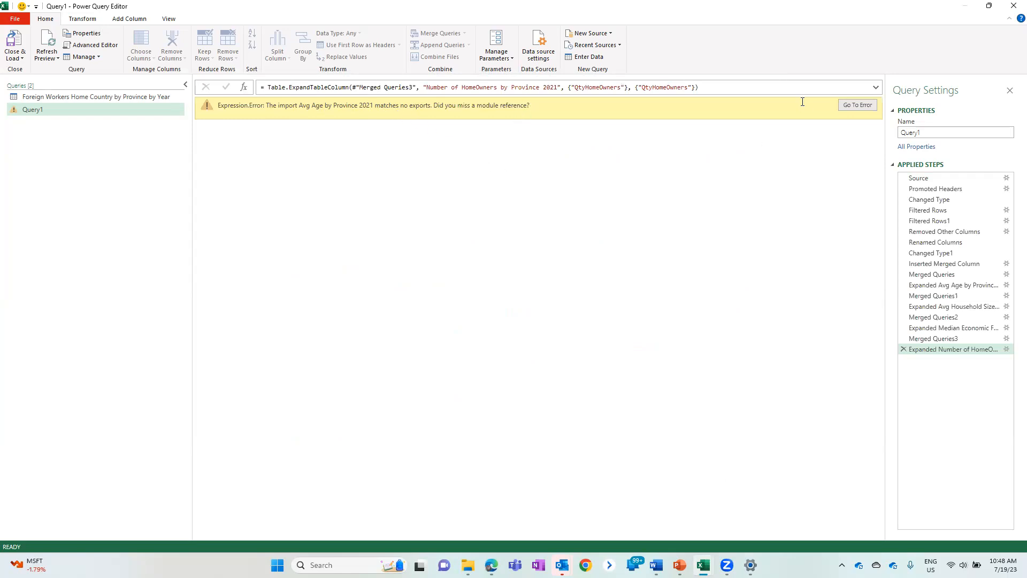
{"action": "left_click", "coordinate": [859, 106]}
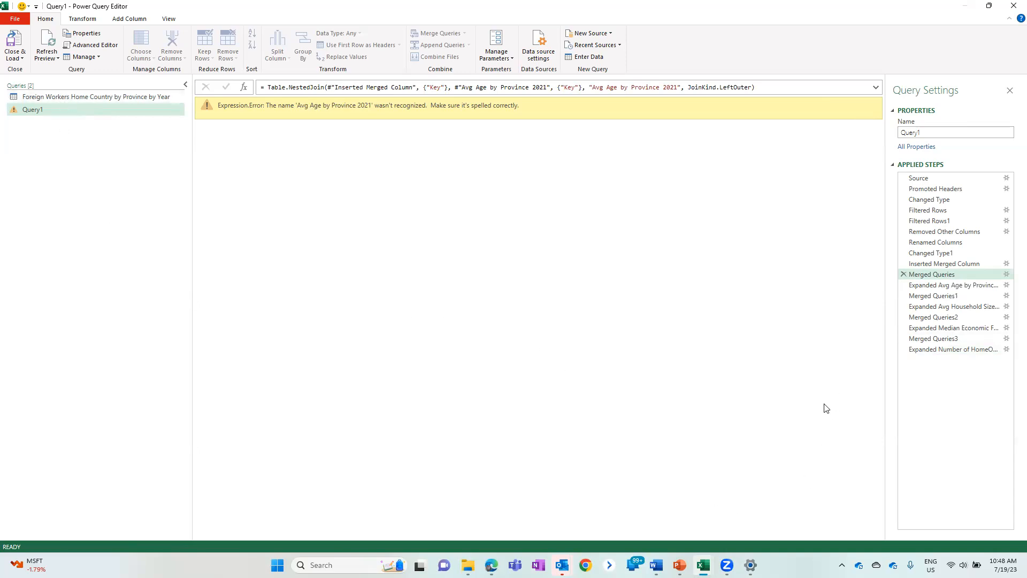
Check the original query's name in the source workbook and rename the new Book1 query as Demographic Detail by Province 2021.
{"action": "mouse_move", "coordinate": [703, 565]}
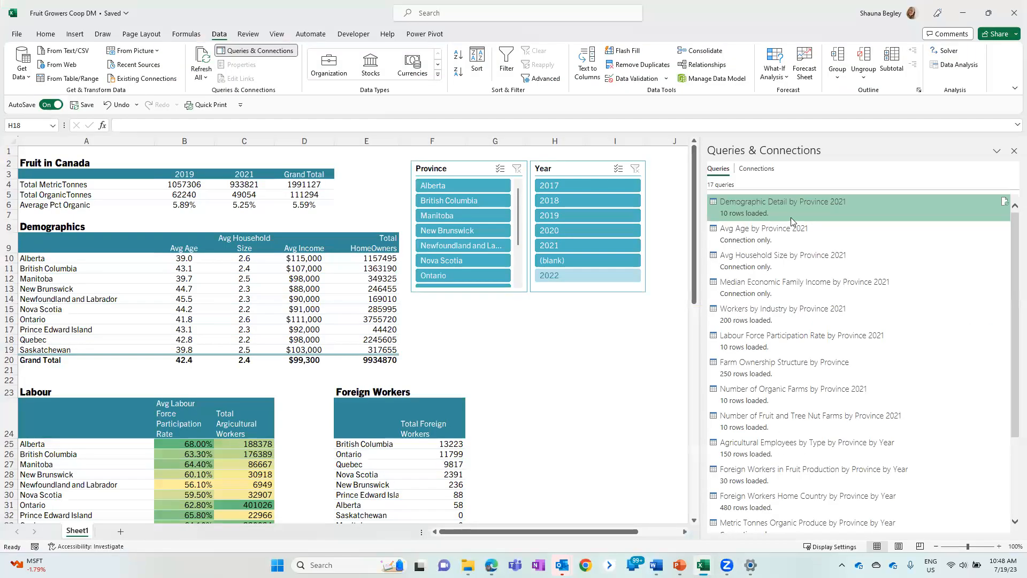
{"action": "left_click", "coordinate": [637, 517]}
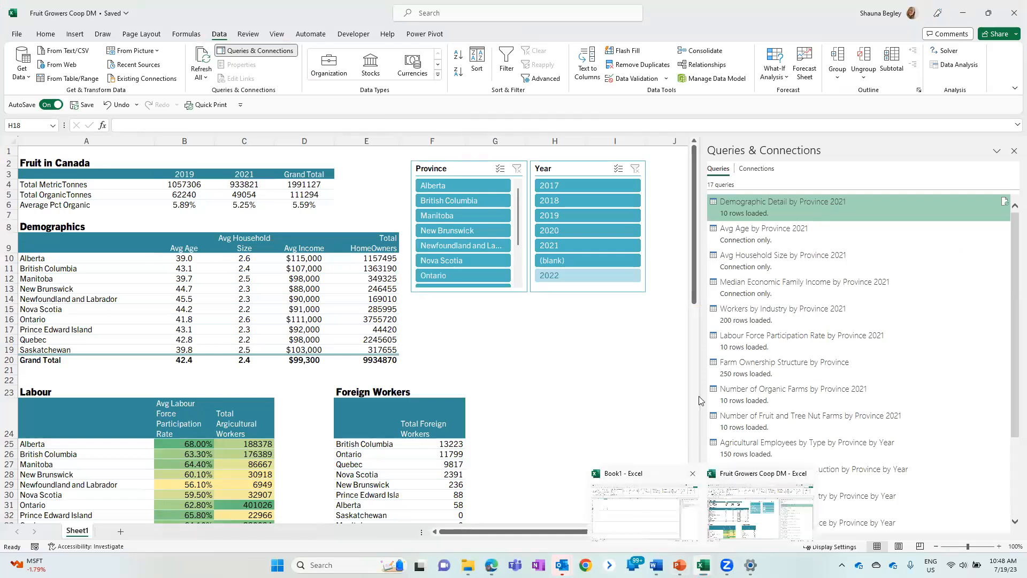
{"action": "double_click", "coordinate": [920, 132]}
{"action": "type", "text": "Dem"}
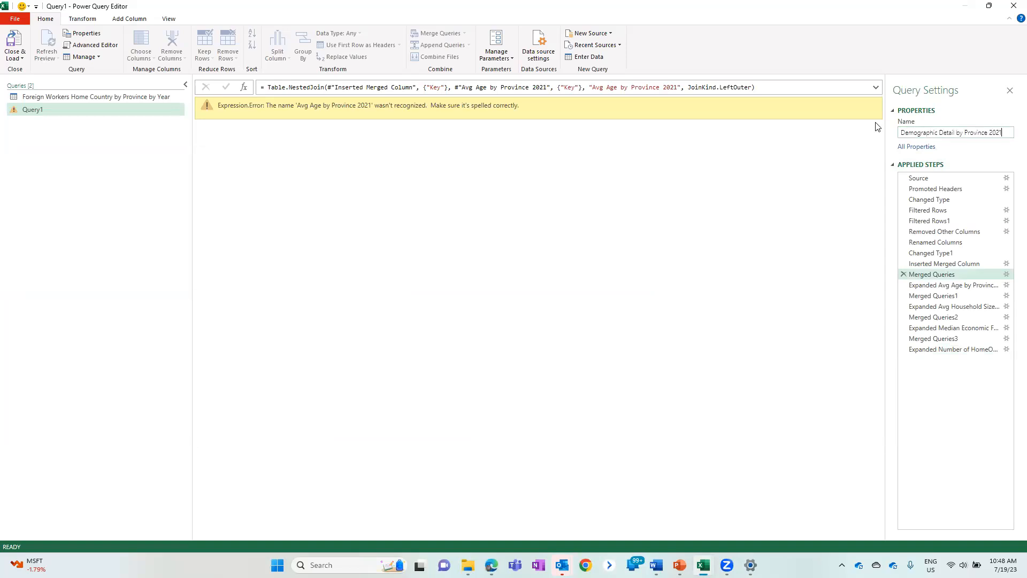
Try to close and load the Demographic Detail by Province 2021 query to the Data Model, dismissing any message.
{"action": "left_click", "coordinate": [18, 58]}
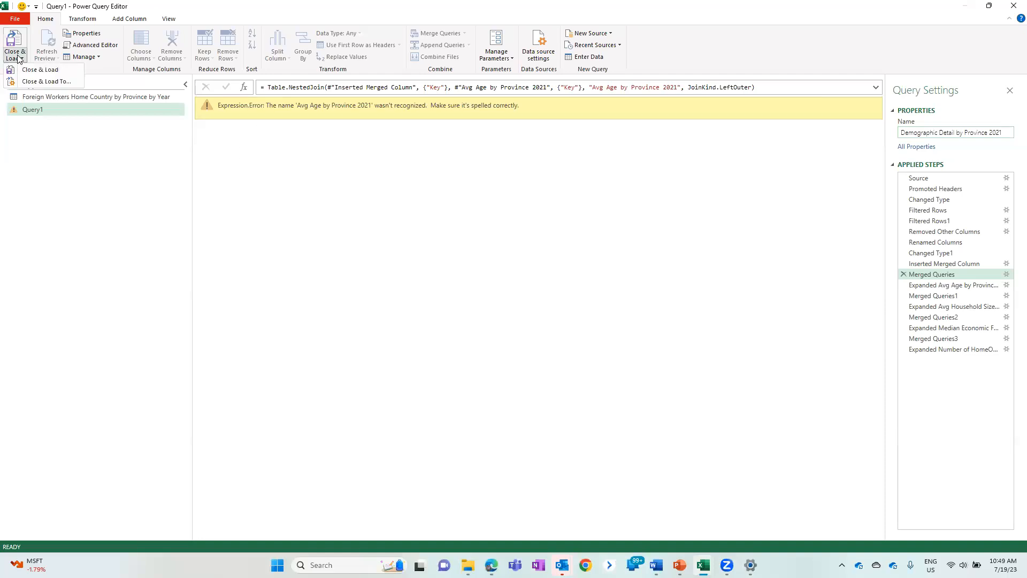
{"action": "left_click", "coordinate": [37, 73]}
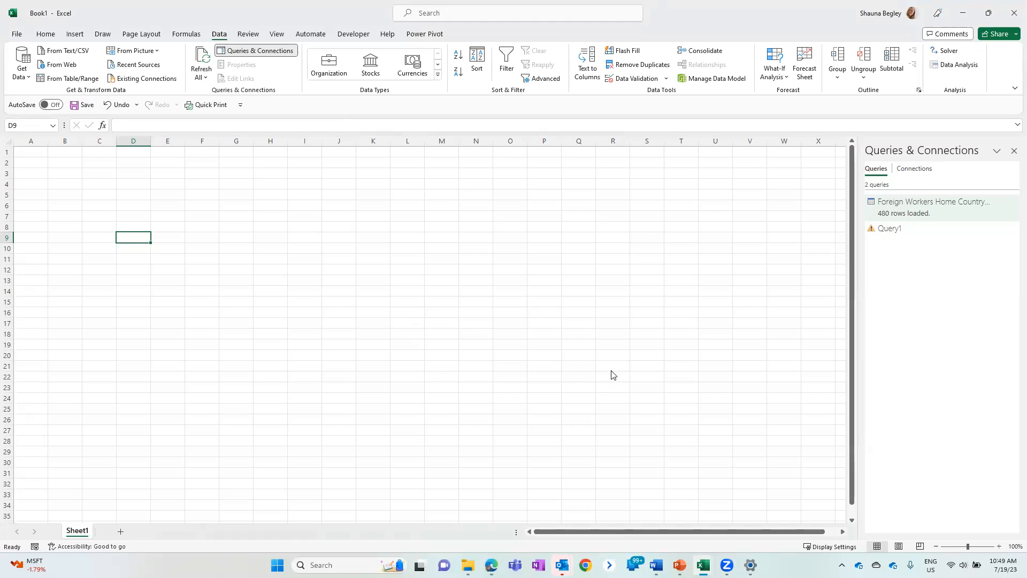
{"action": "left_click", "coordinate": [526, 325]}
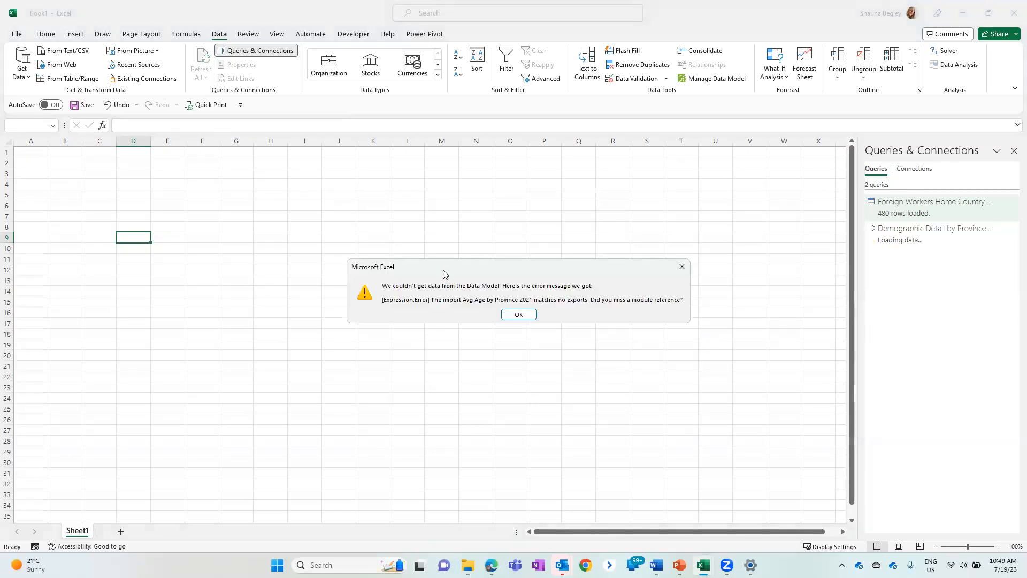
{"action": "left_click", "coordinate": [518, 318]}
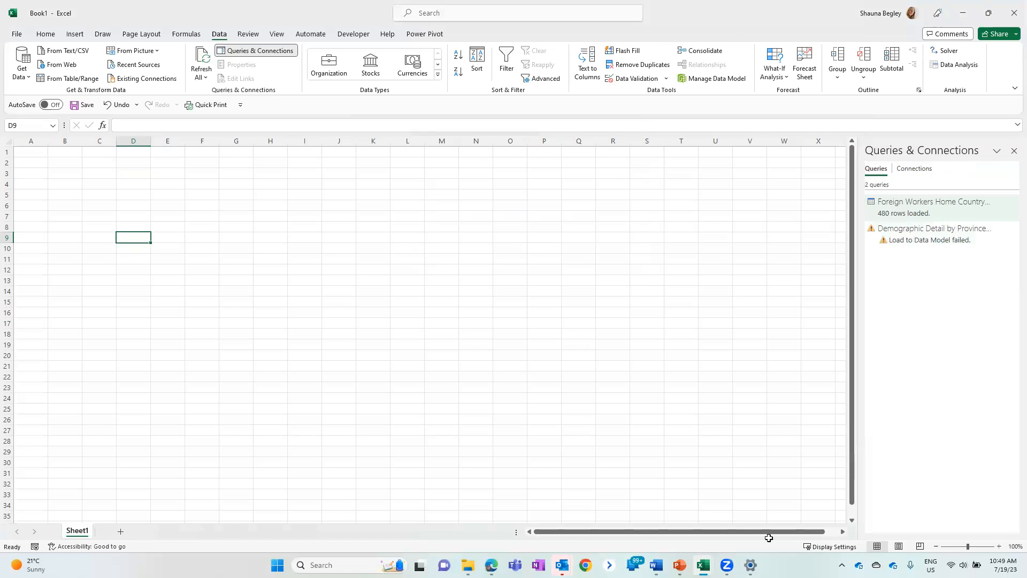
Copy all of the Avg Age by Province 2021 query's M code from the Fruit Growers Coop DM workbook and close Power Query without changes.
{"action": "mouse_move", "coordinate": [703, 565]}
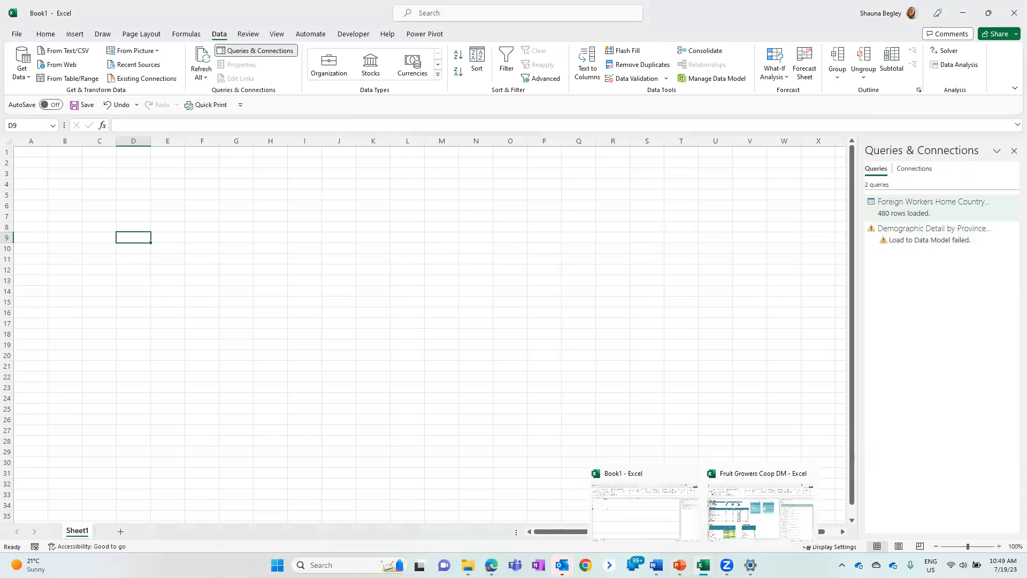
{"action": "left_click", "coordinate": [739, 507]}
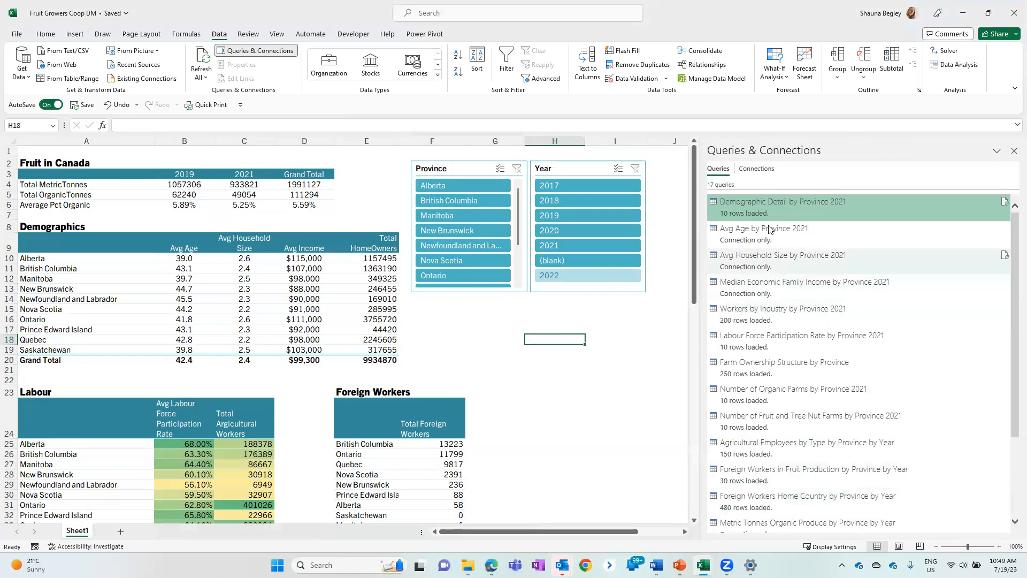
{"action": "double_click", "coordinate": [789, 237]}
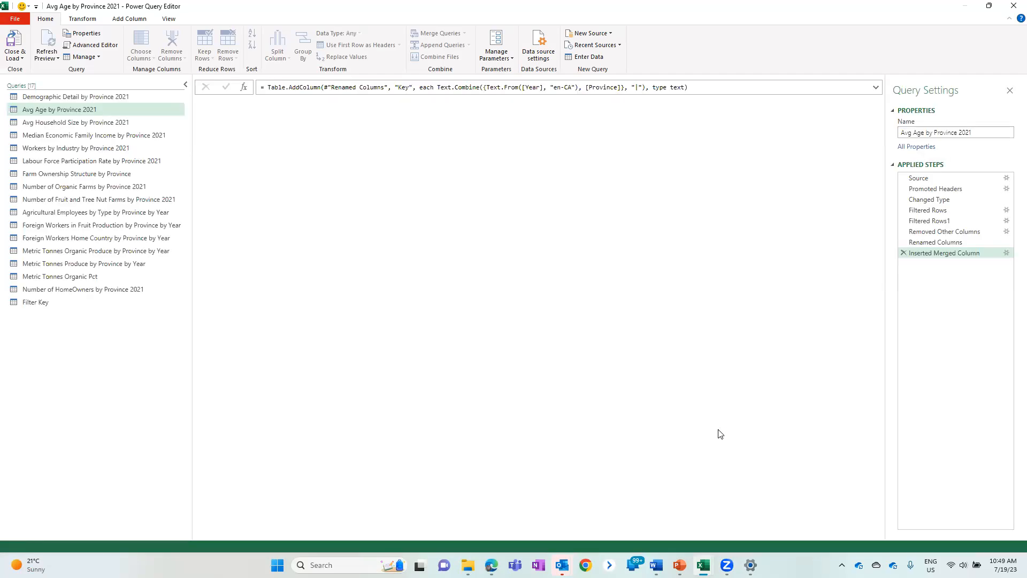
{"action": "left_click", "coordinate": [92, 44]}
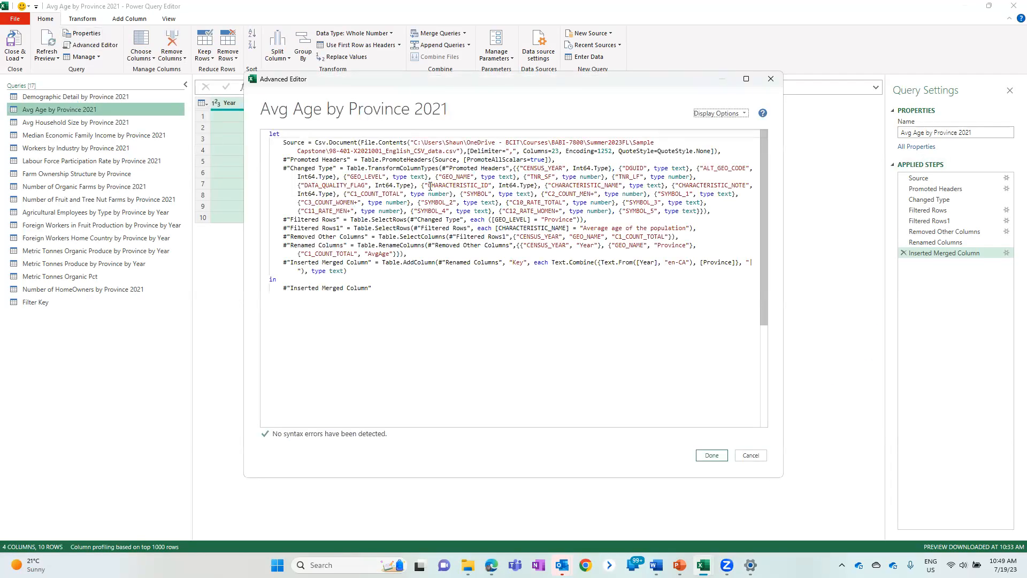
{"action": "left_click", "coordinate": [436, 277]}
{"action": "key", "text": "ctrl+a"}
{"action": "key", "text": "ctrl+c"}
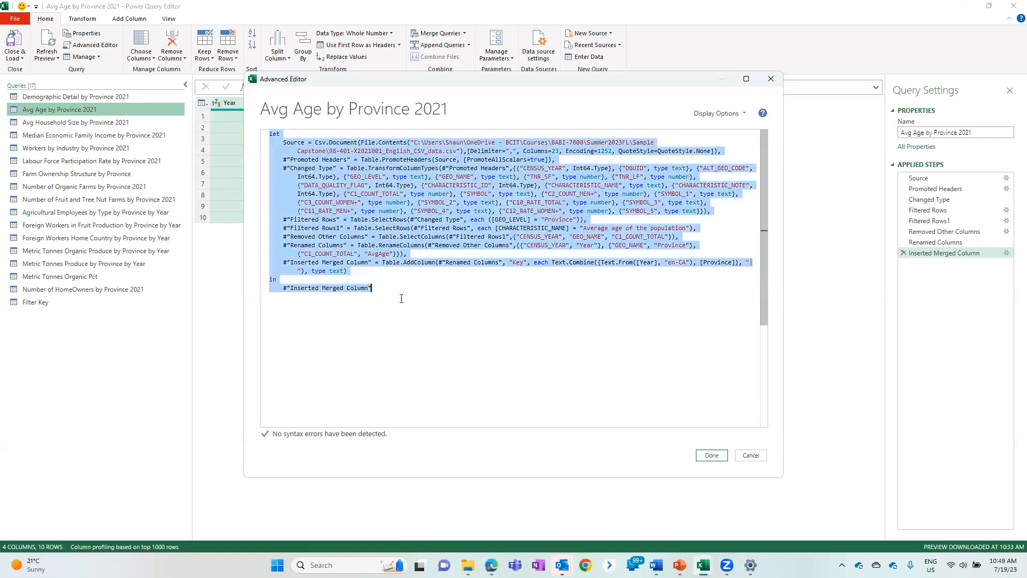
{"action": "left_click", "coordinate": [750, 455]}
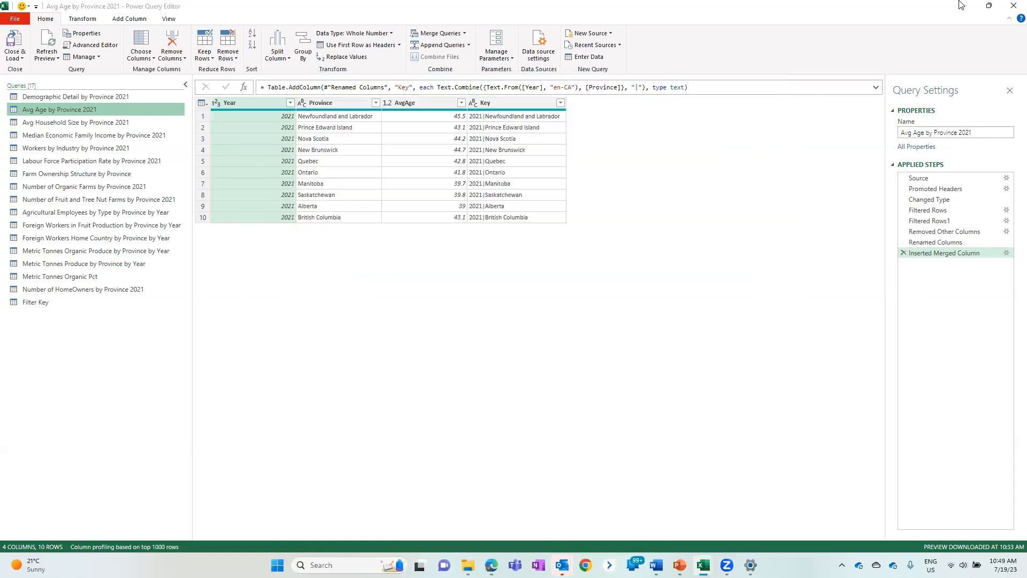
{"action": "left_click", "coordinate": [1014, 6]}
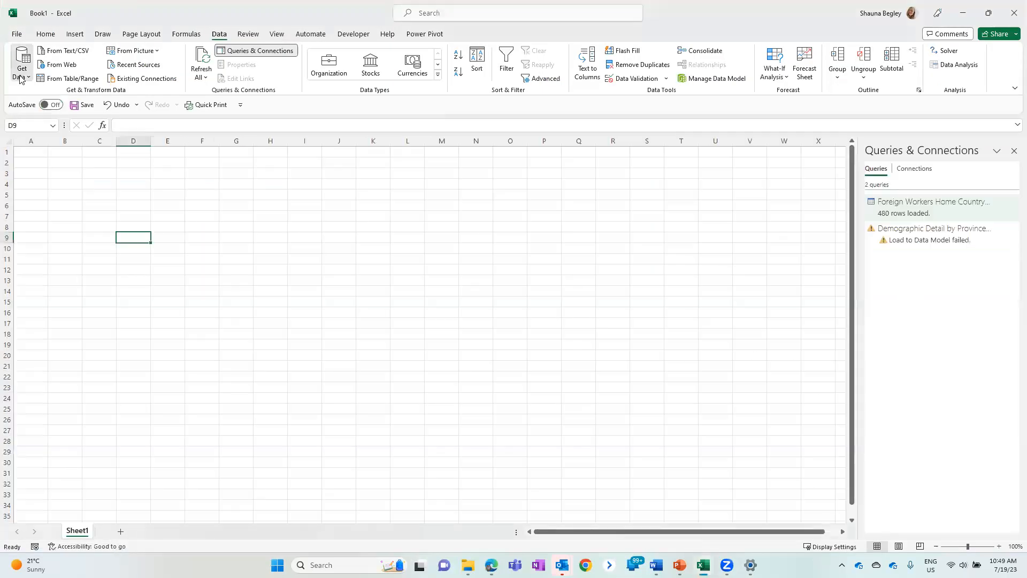
Create a blank query in Book1, replace its default code with the copied Avg Age by Province 2021 M code and apply it.
{"action": "left_click", "coordinate": [22, 63]}
{"action": "mouse_move", "coordinate": [96, 232]}
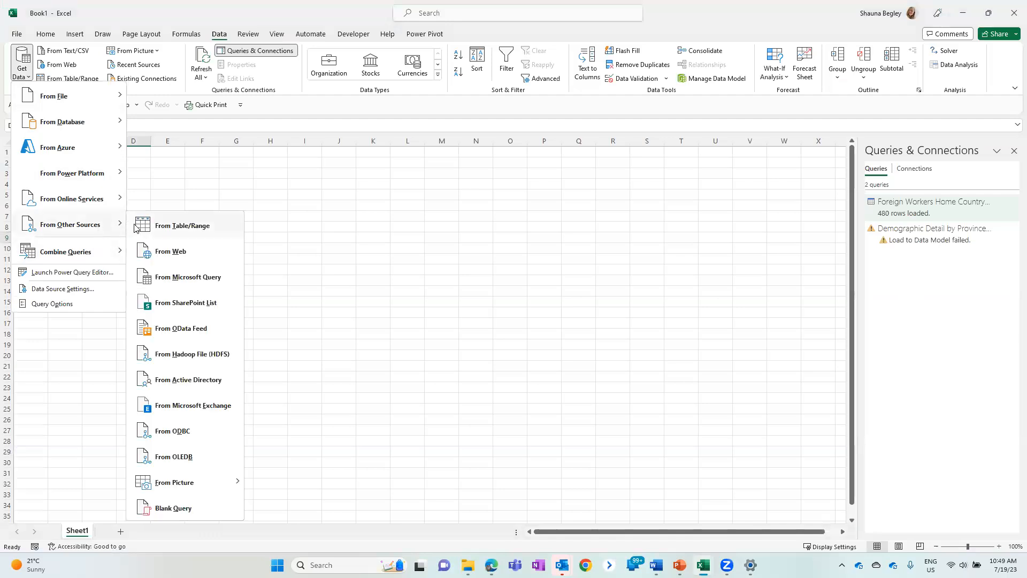
{"action": "left_click", "coordinate": [222, 514]}
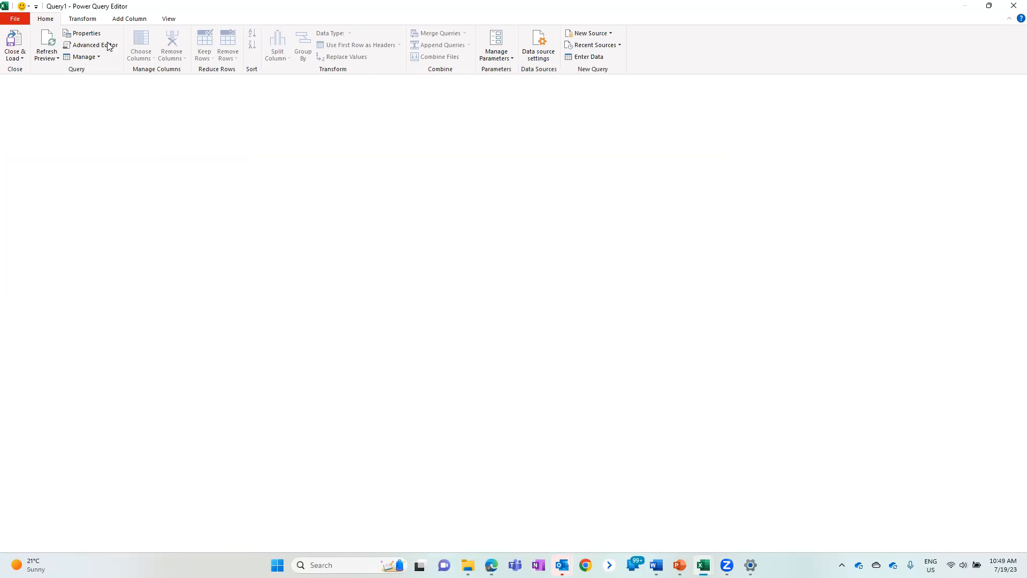
{"action": "left_click", "coordinate": [109, 47]}
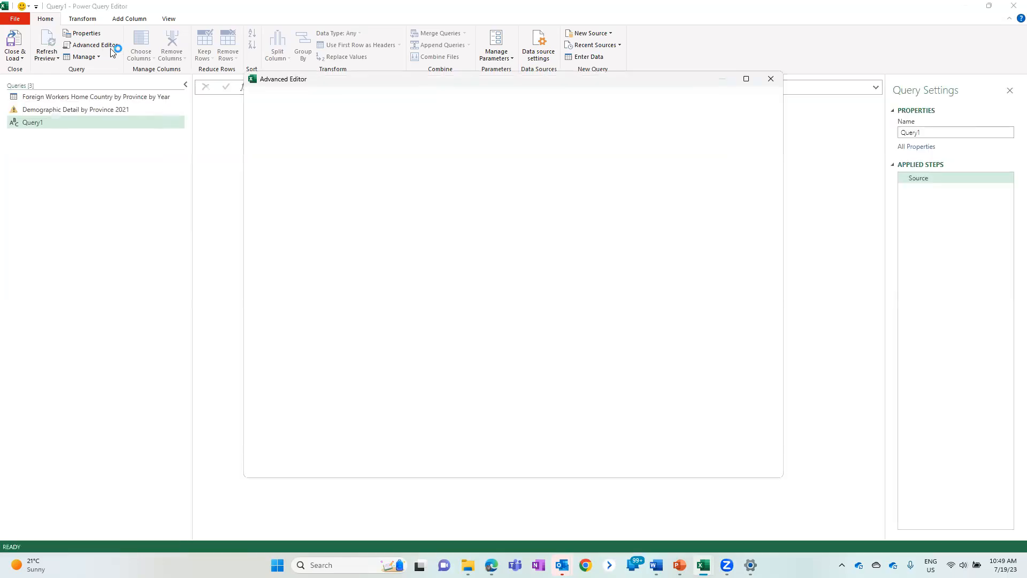
{"action": "left_click_drag", "start_coordinate": [354, 168], "coordinate": [264, 130]}
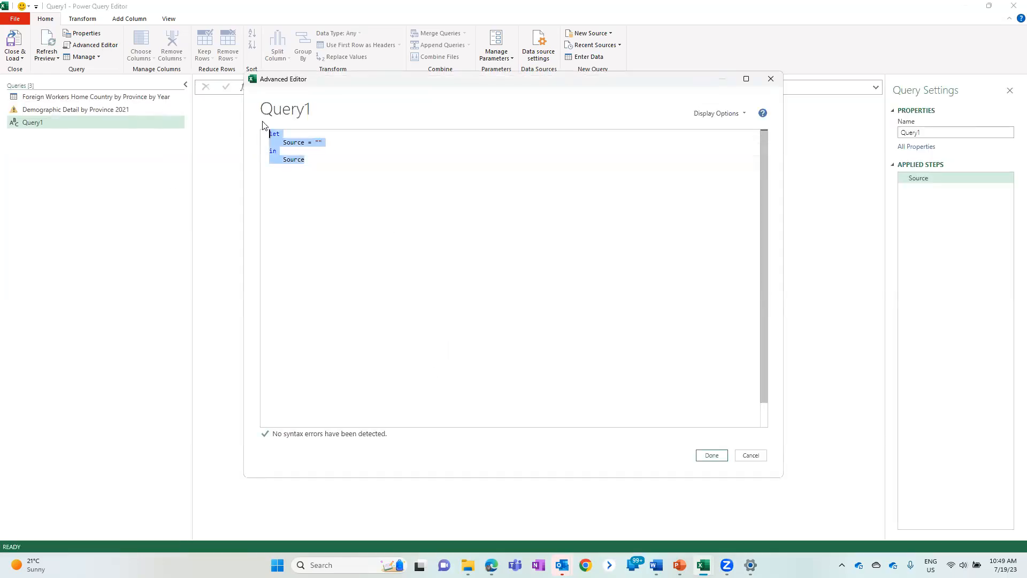
{"action": "key", "text": "ctrl+v"}
{"action": "left_click", "coordinate": [712, 455]}
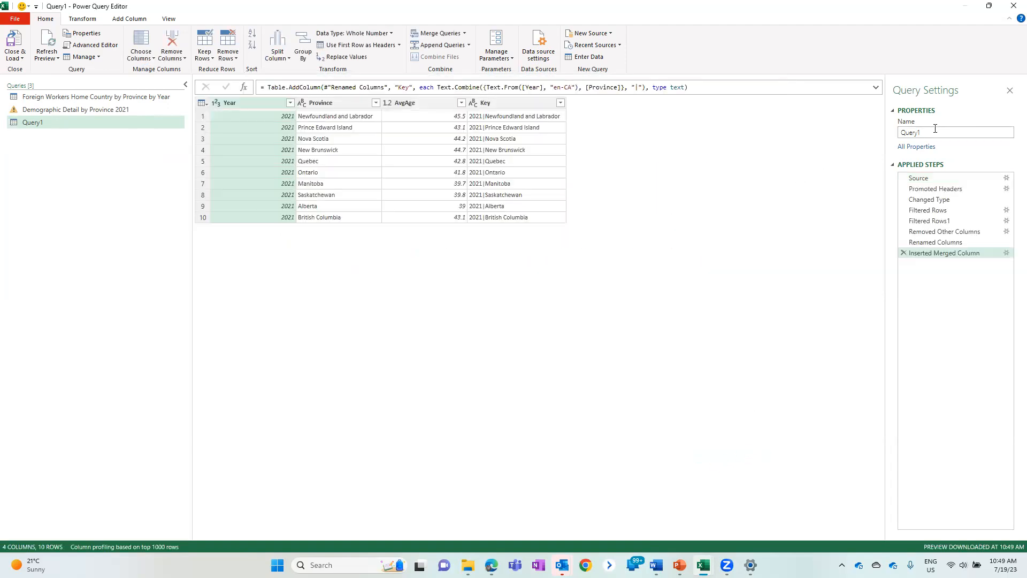
Rename the new query as Average Age by Province 2021, then close and load it as connection only.
{"action": "double_click", "coordinate": [912, 132]}
{"action": "type", "text": "Age by Province 202"}
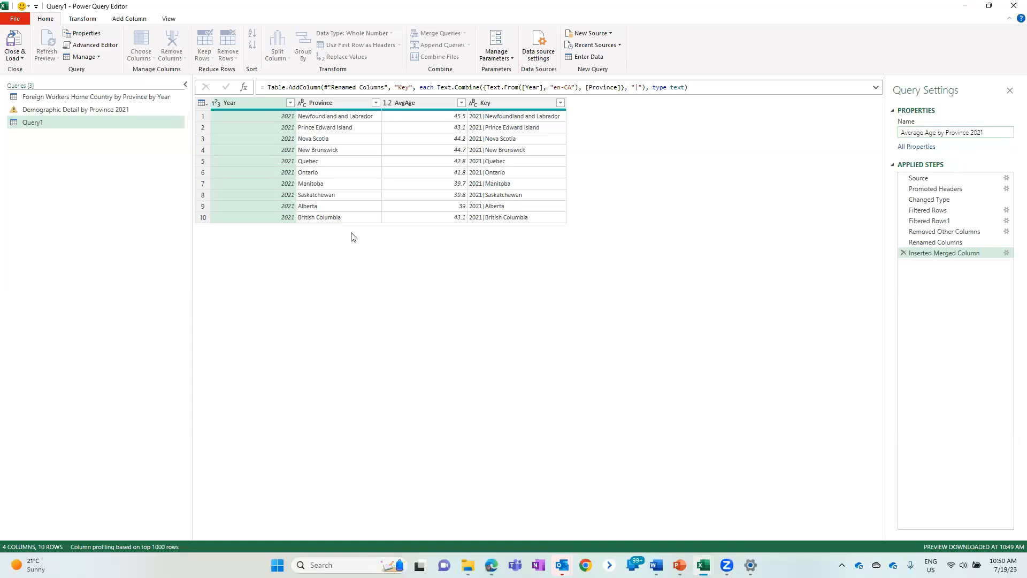
{"action": "left_click", "coordinate": [15, 57]}
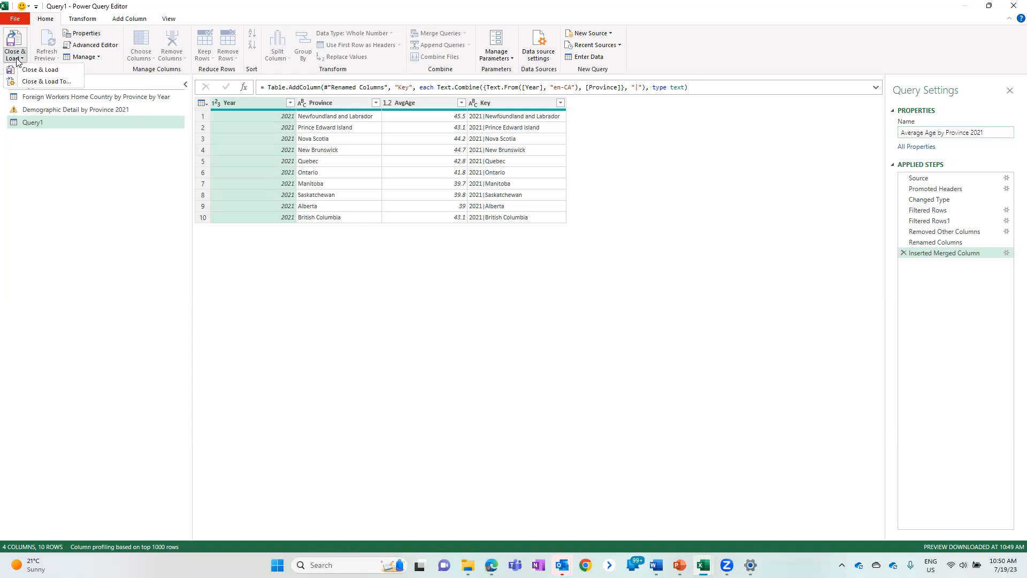
{"action": "left_click", "coordinate": [31, 80]}
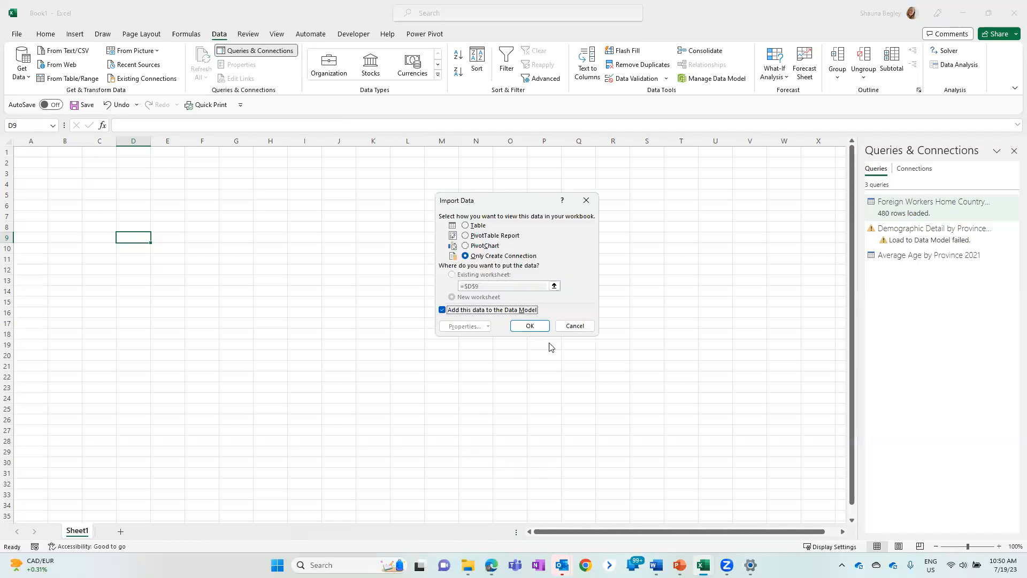
{"action": "left_click", "coordinate": [504, 314]}
{"action": "left_click", "coordinate": [529, 326]}
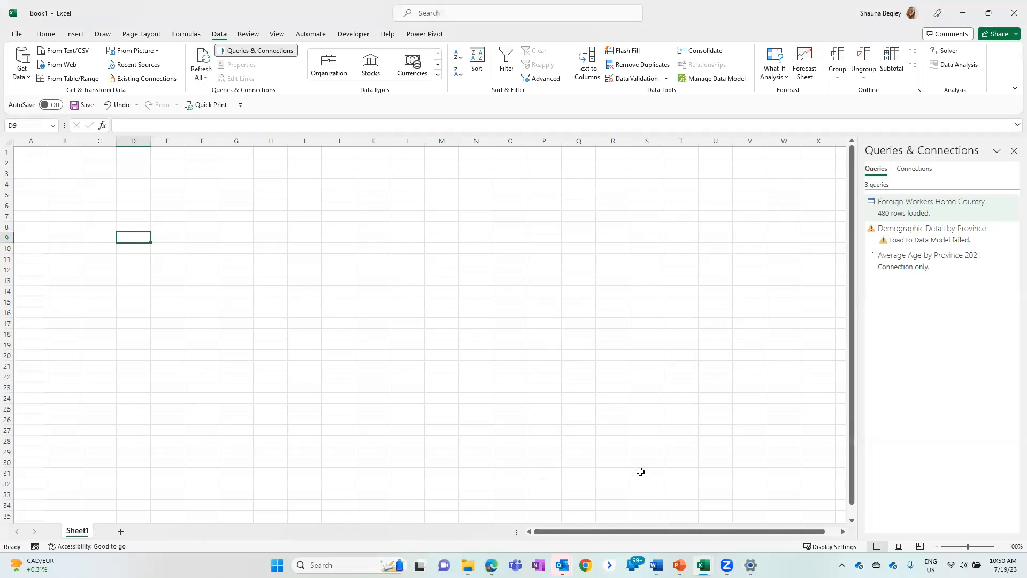
Reopen the Demographic Detail by Province 2021 query, refresh its preview and go to the step causing the error.
{"action": "left_click", "coordinate": [918, 242]}
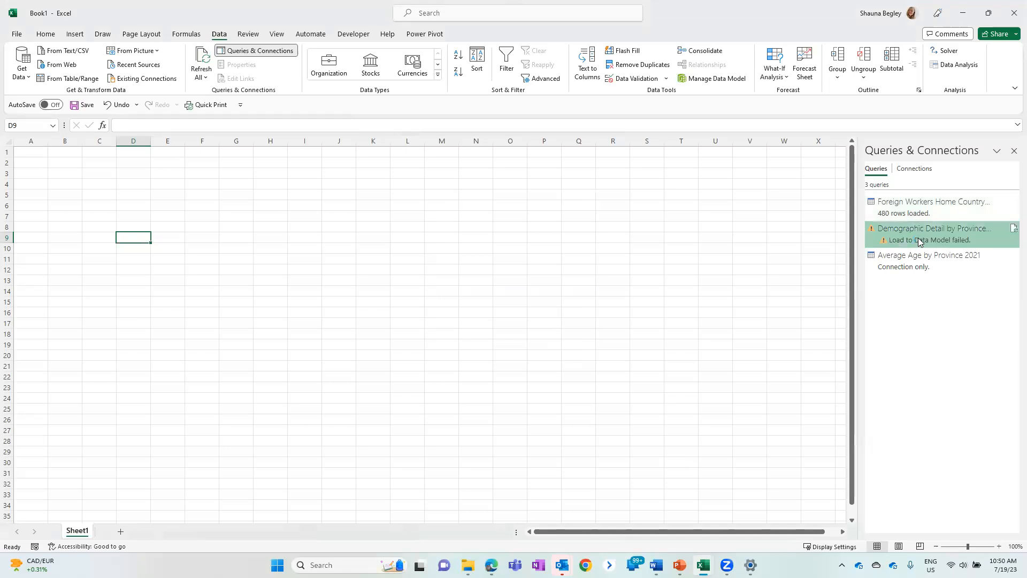
{"action": "double_click", "coordinate": [920, 241]}
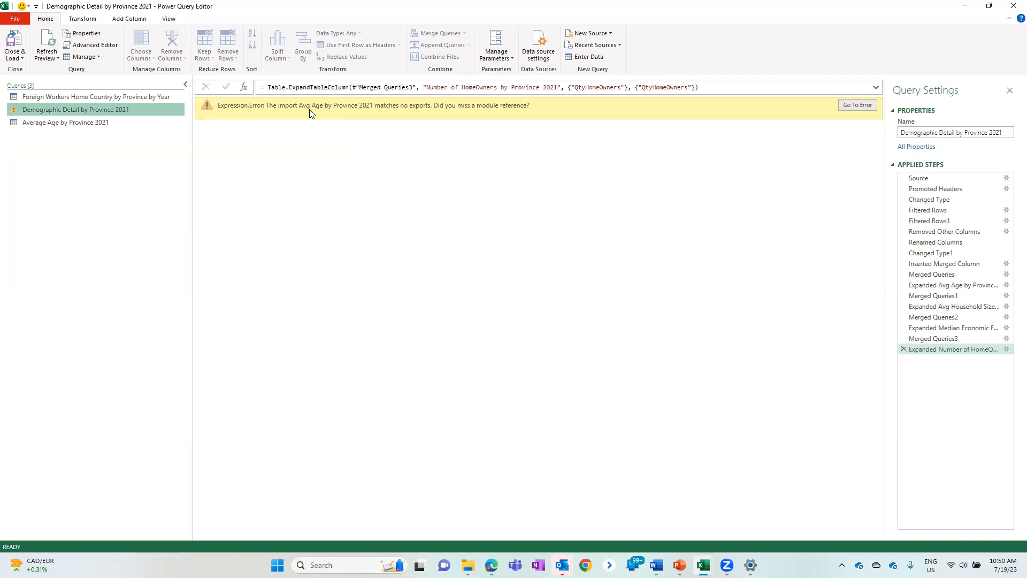
{"action": "left_click_drag", "start_coordinate": [17, 122], "coordinate": [103, 126]}
{"action": "left_click", "coordinate": [49, 40]}
{"action": "left_click", "coordinate": [859, 105]}
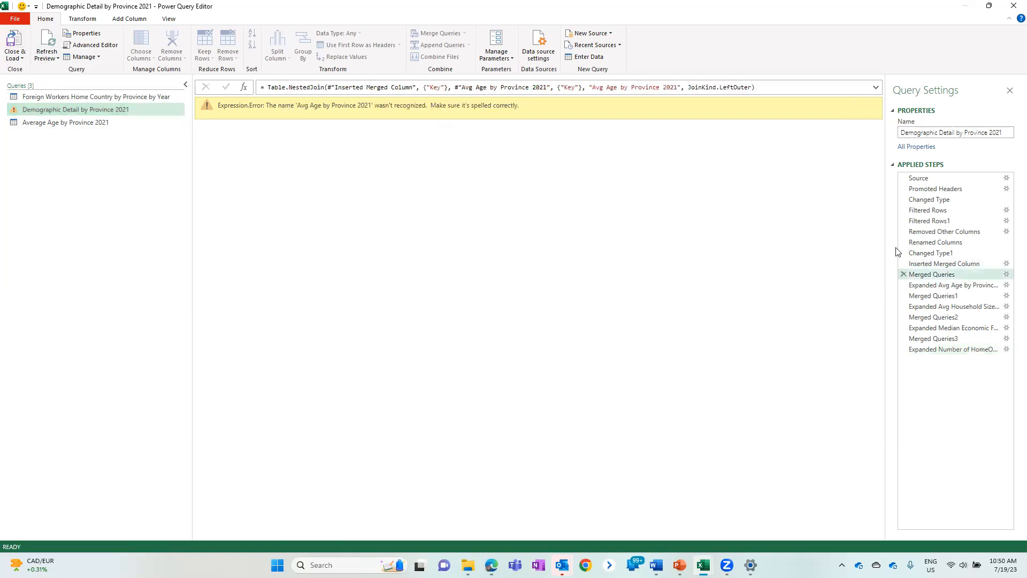
Check which tables the Merged Queries step's settings offer for merging and leave the settings unchanged.
{"action": "left_click", "coordinate": [936, 274]}
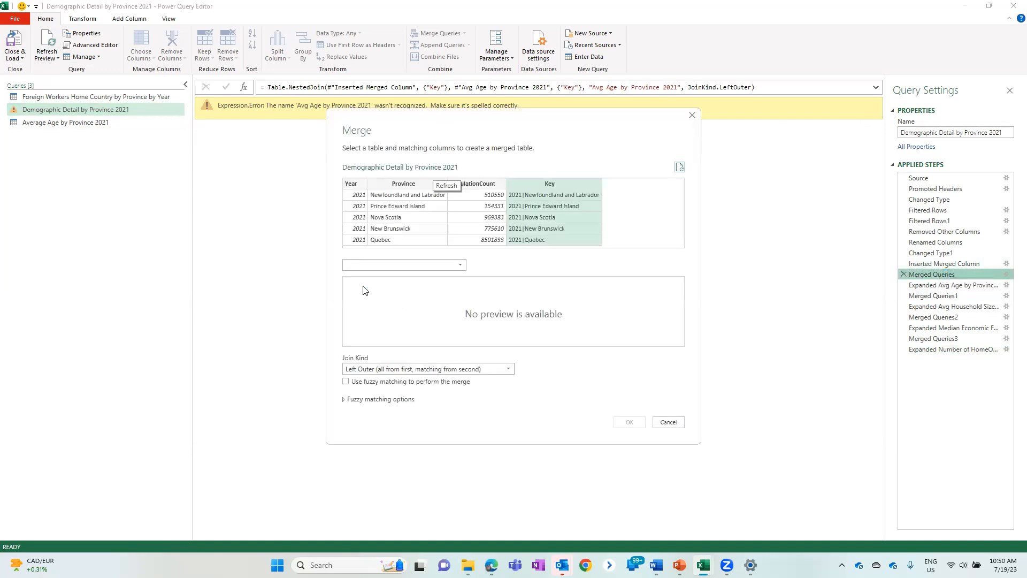
{"action": "left_click", "coordinate": [459, 265]}
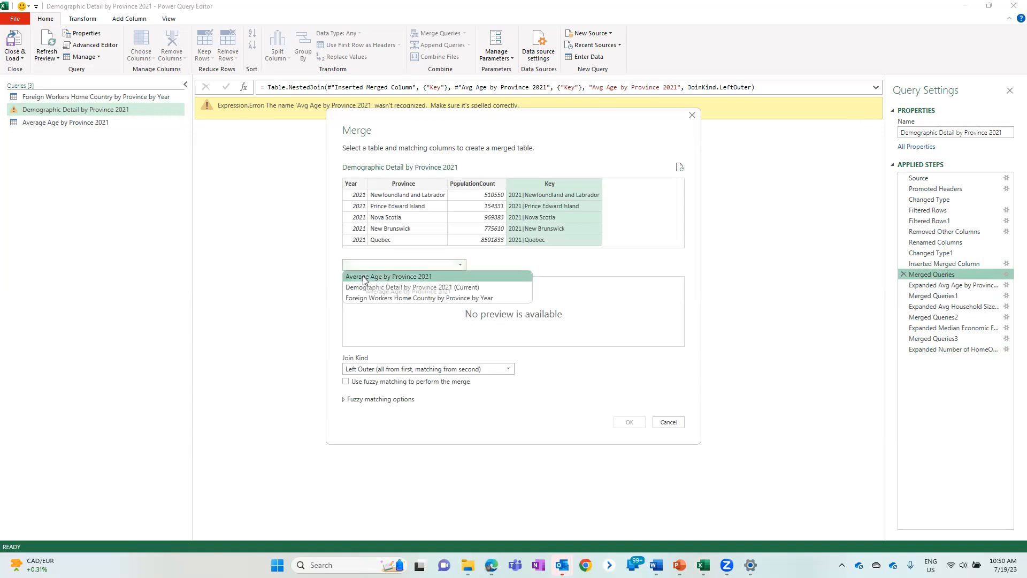
{"action": "left_click", "coordinate": [668, 423]}
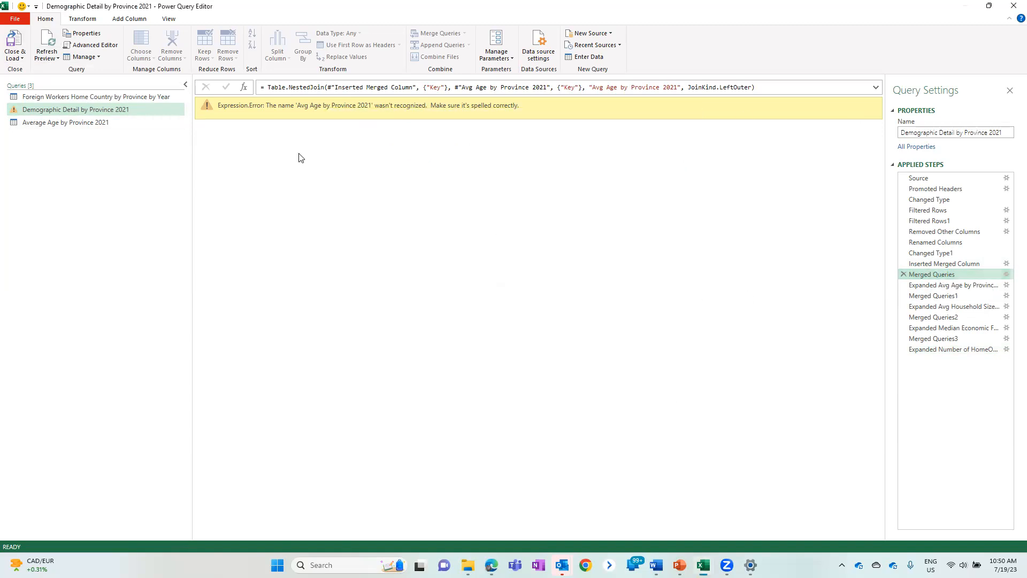
Rename the Average Age by Province 2021 query as Avg Age by Province 2021.
{"action": "left_click", "coordinate": [39, 124]}
{"action": "right_click", "coordinate": [38, 124]}
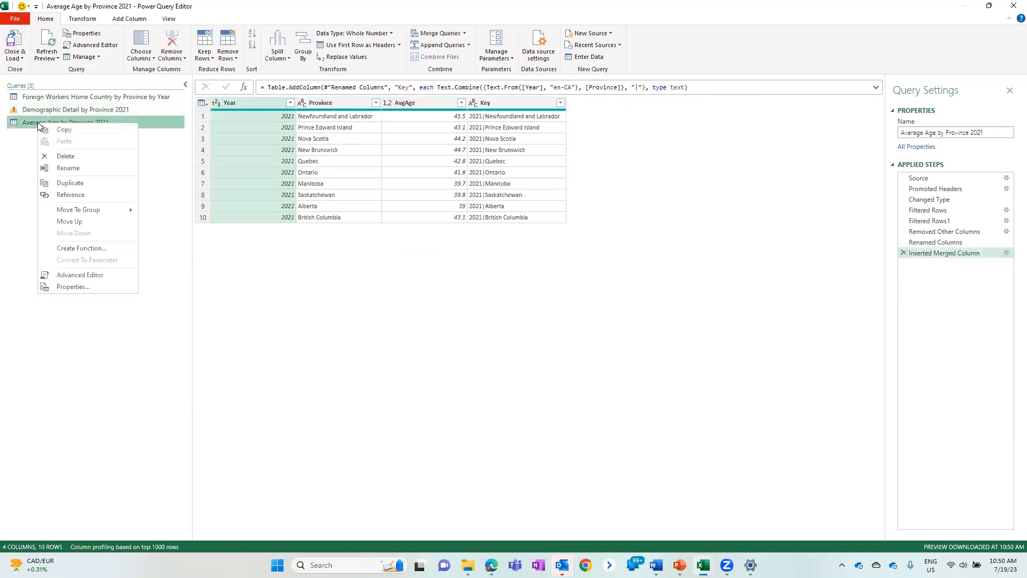
{"action": "left_click", "coordinate": [67, 169]}
{"action": "left_click", "coordinate": [39, 124]}
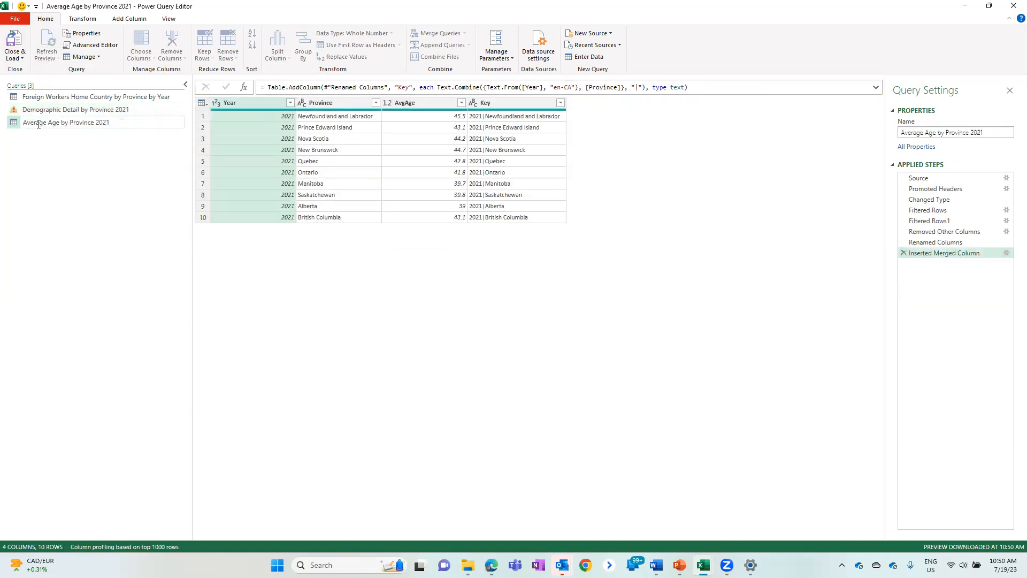
{"action": "left_click_drag", "start_coordinate": [48, 123], "coordinate": [34, 123]}
{"action": "type", "text": "g"}
{"action": "left_click", "coordinate": [162, 153]}
Examine the four merge steps of Demographic Detail by Province 2021 for source queries that are still missing.
{"action": "left_click", "coordinate": [108, 110]}
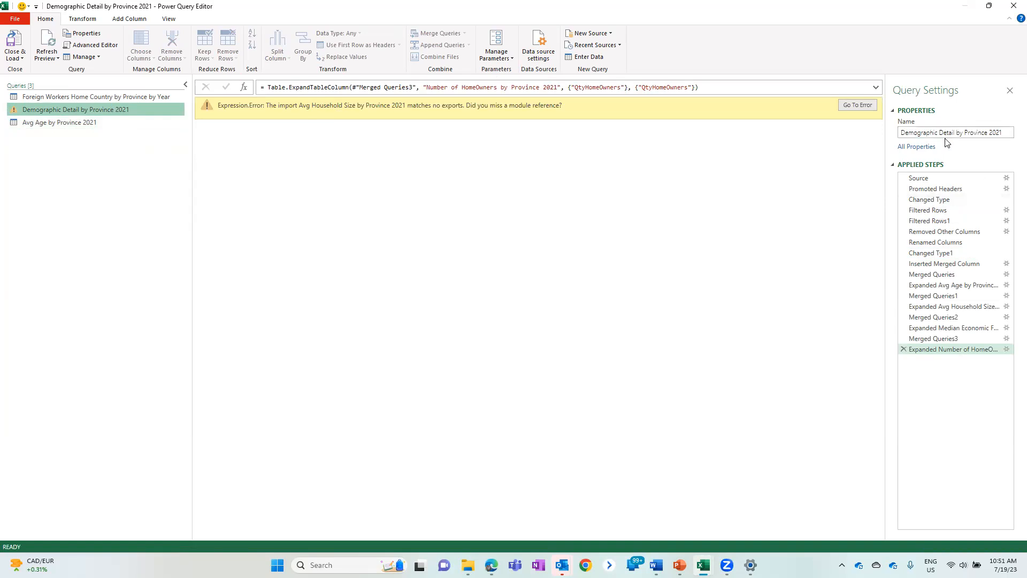
{"action": "left_click", "coordinate": [932, 275]}
{"action": "left_click", "coordinate": [936, 296]}
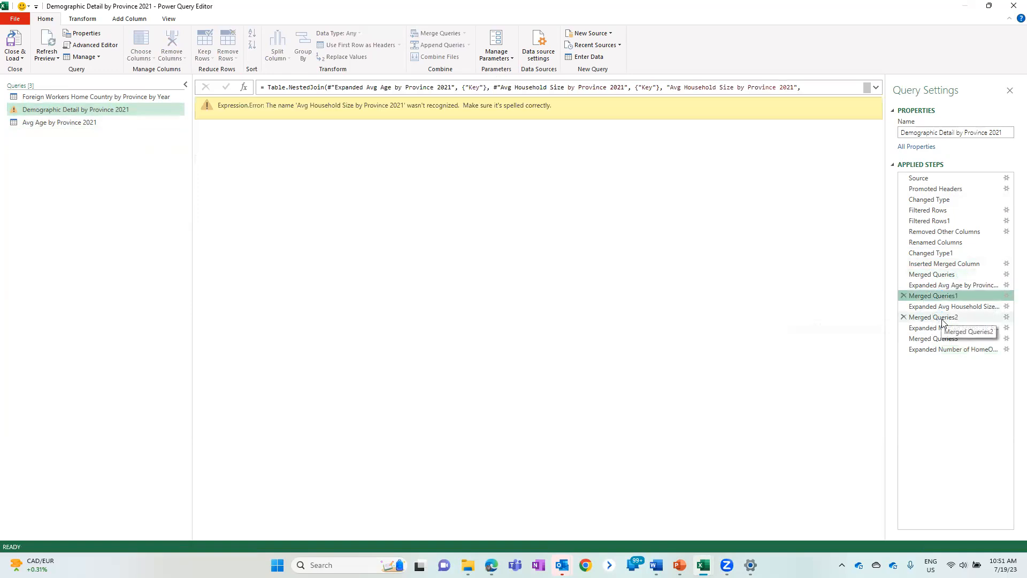
{"action": "left_click", "coordinate": [934, 317]}
{"action": "left_click", "coordinate": [938, 339]}
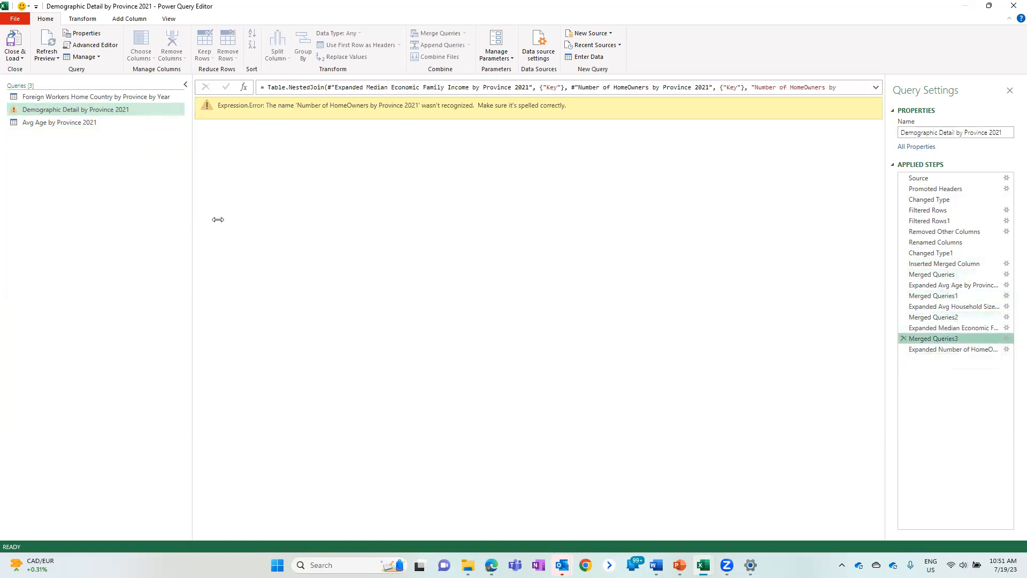
Compare the Avg Age by Province 2021 query with the Demographic Detail query's first merge step and its Avg Age expansion step.
{"action": "left_click", "coordinate": [75, 124]}
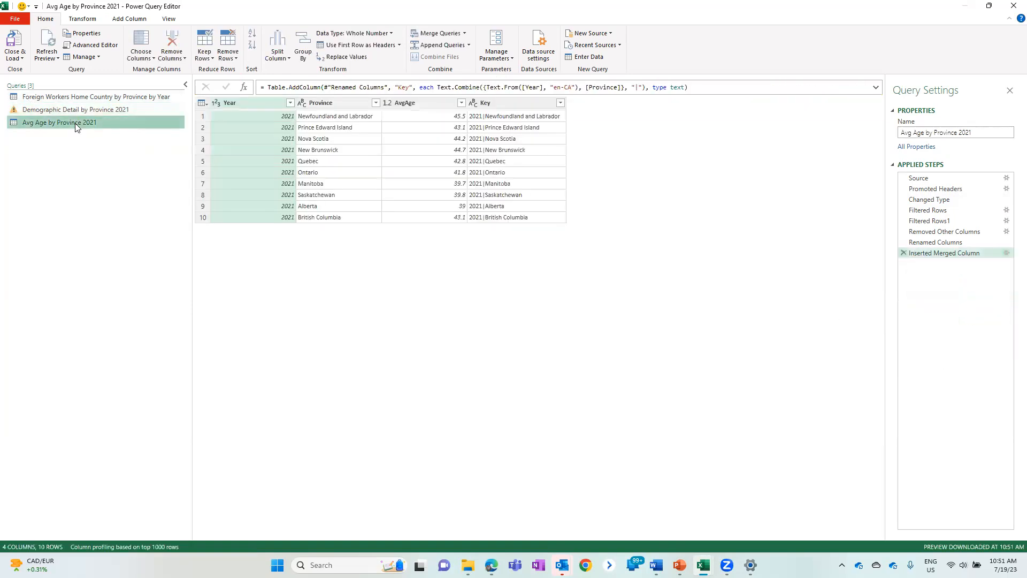
{"action": "left_click", "coordinate": [75, 109]}
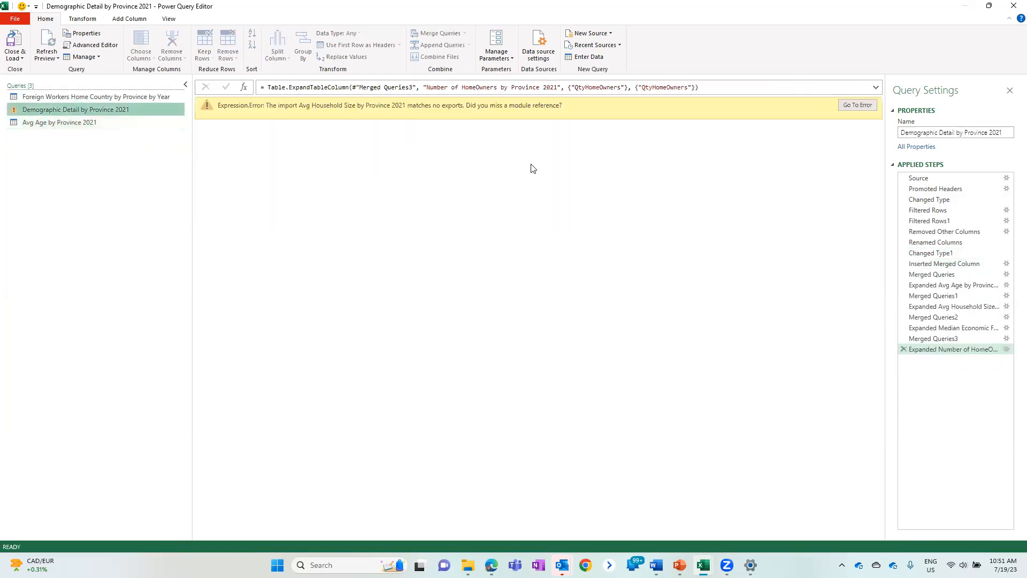
{"action": "left_click", "coordinate": [932, 275]}
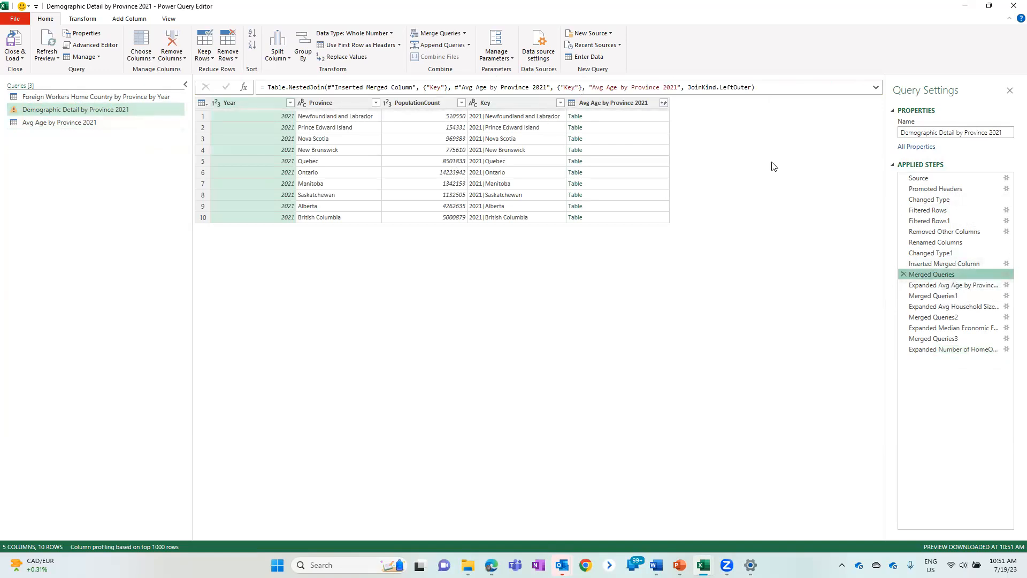
{"action": "left_click", "coordinate": [975, 285]}
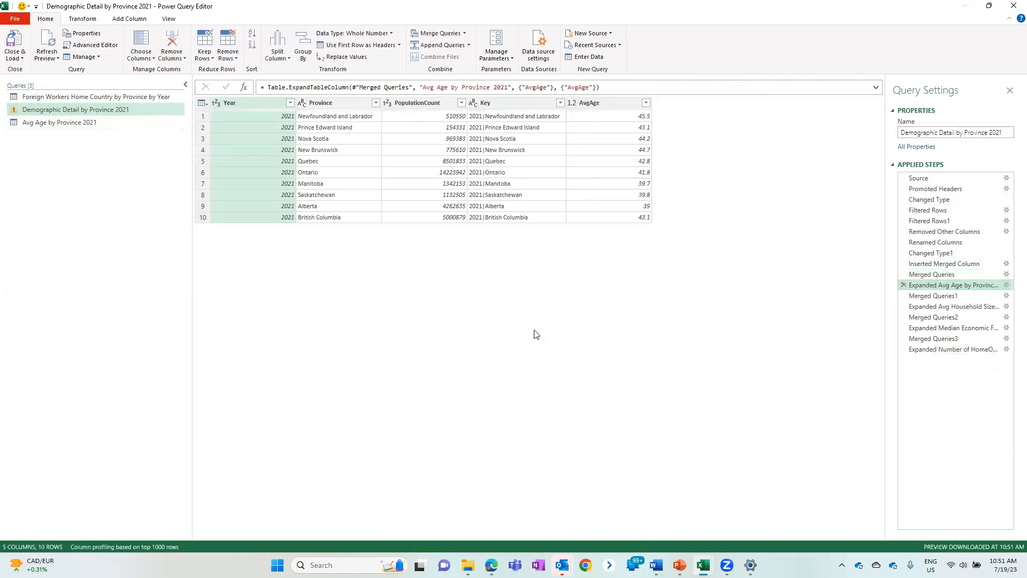